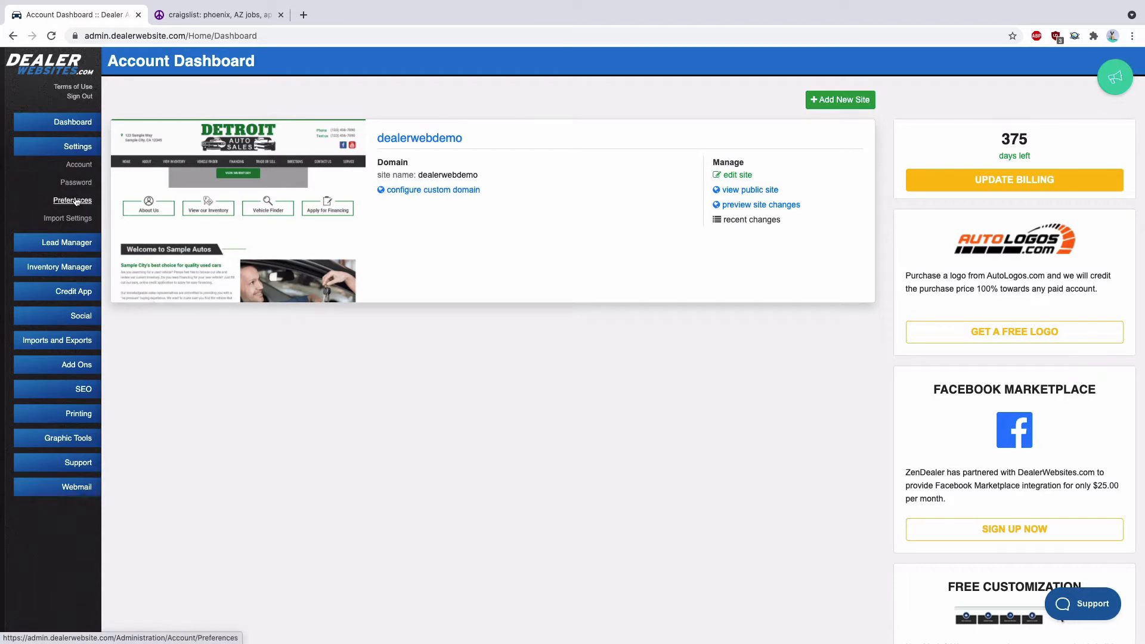
Add a Craigslist posting city record in the account preferences with category Cars & Trucks - By Dealer and description "Cars and Trucks"
click(74, 200)
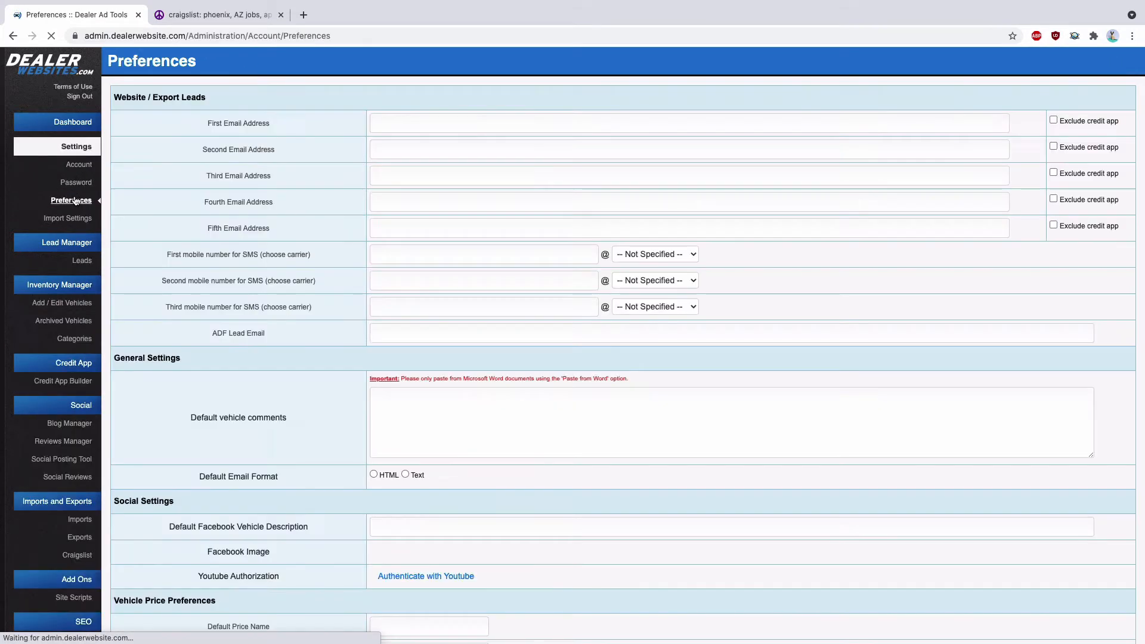
scroll(278, 274, down, 20)
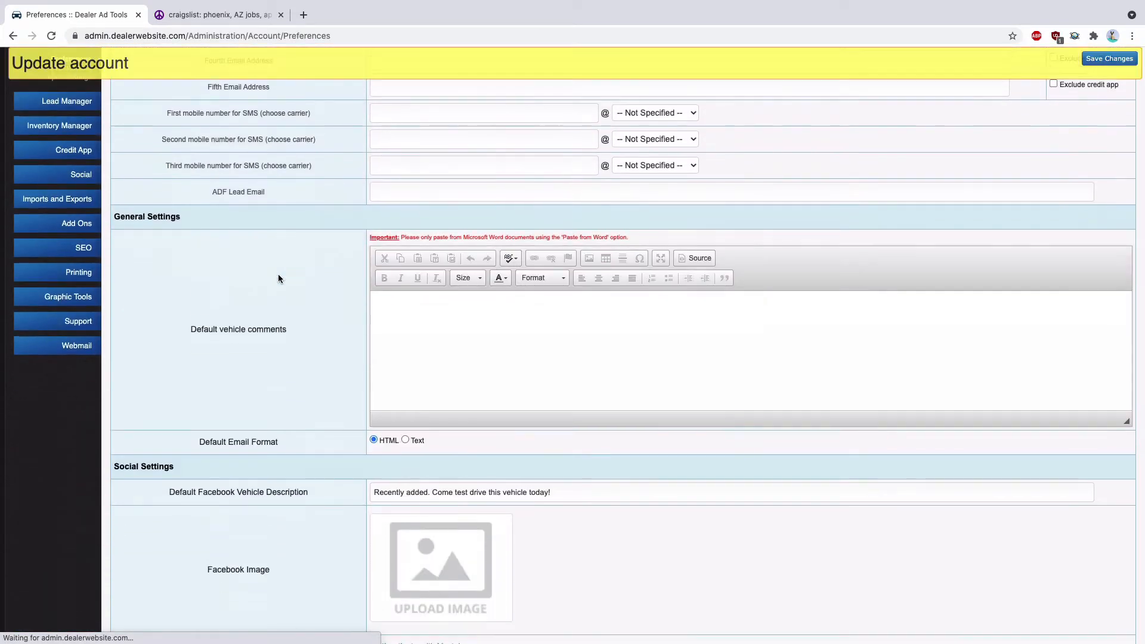
scroll(279, 279, down, 8)
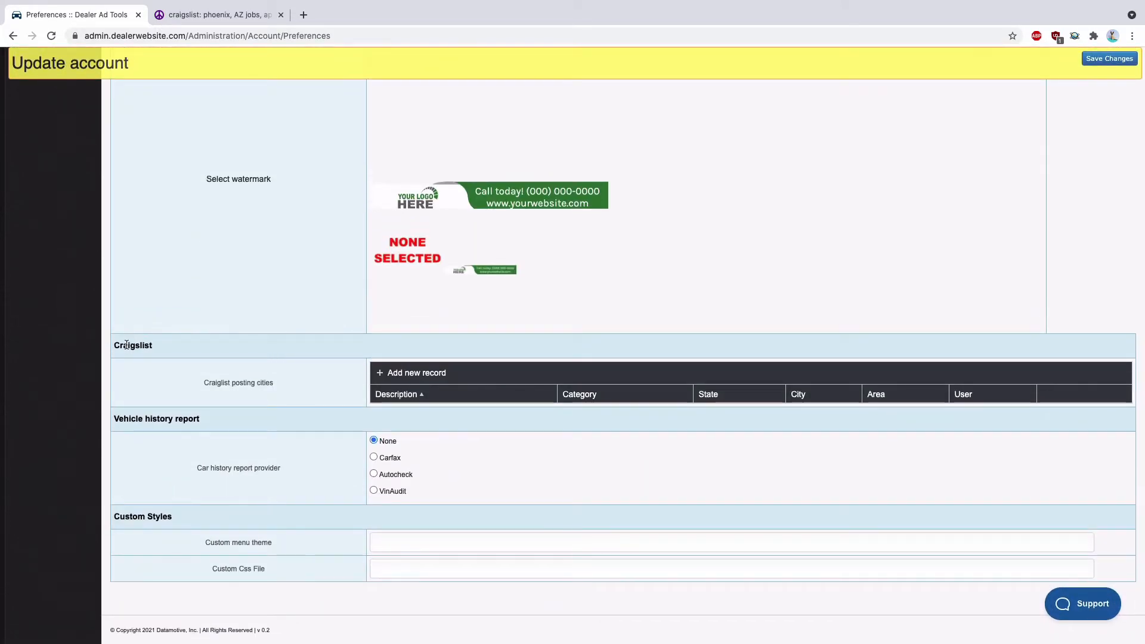
click(417, 375)
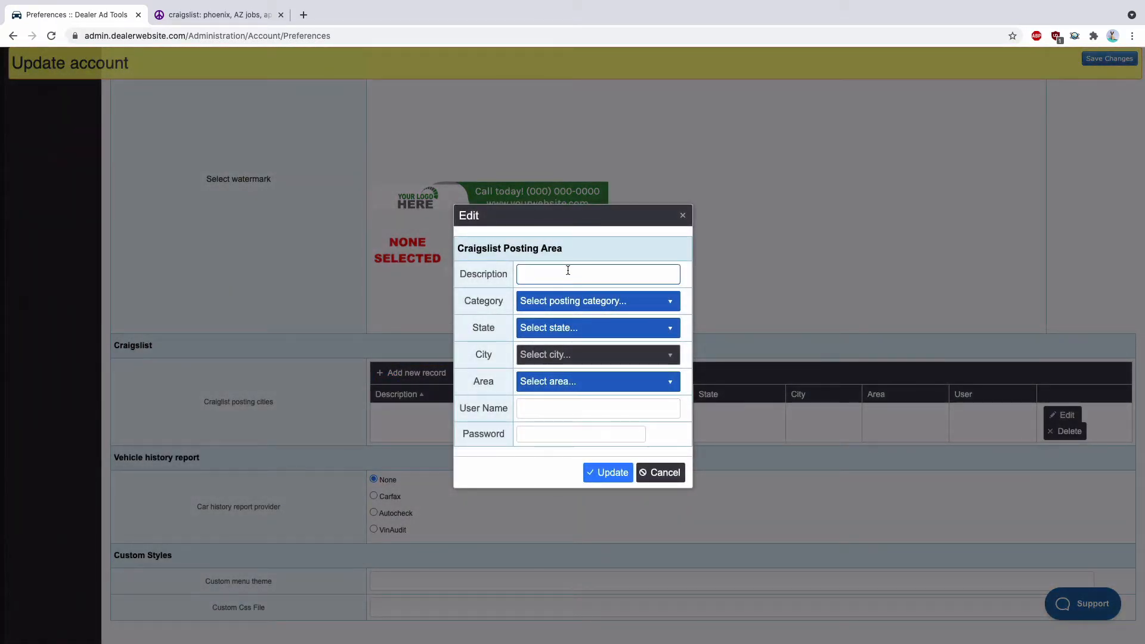
click(593, 301)
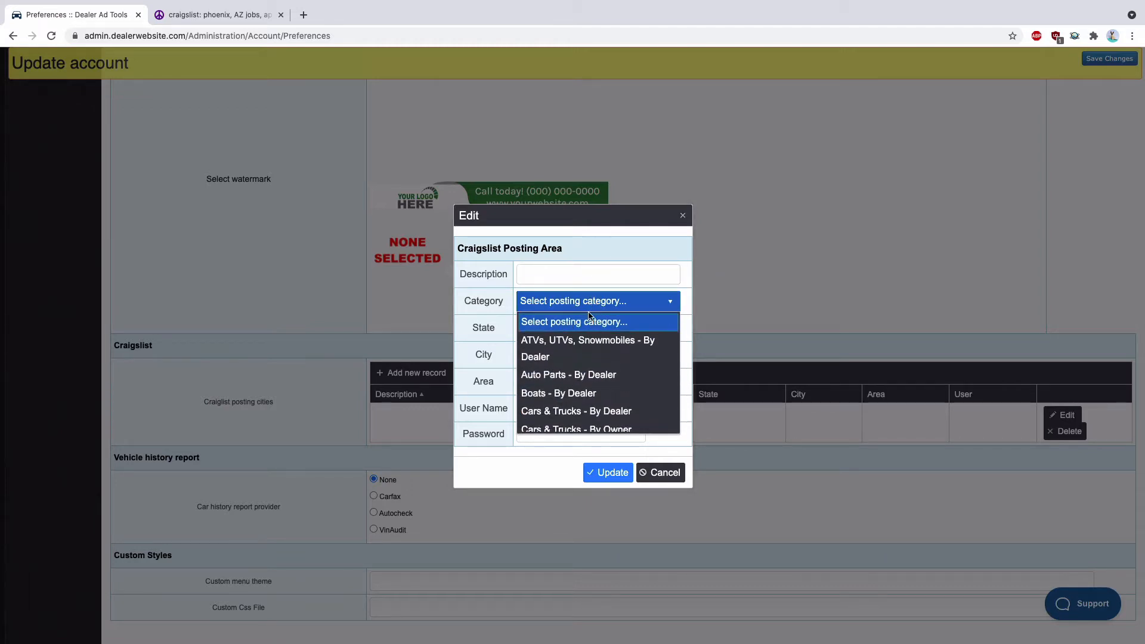
click(568, 412)
click(568, 273)
text(Cars)
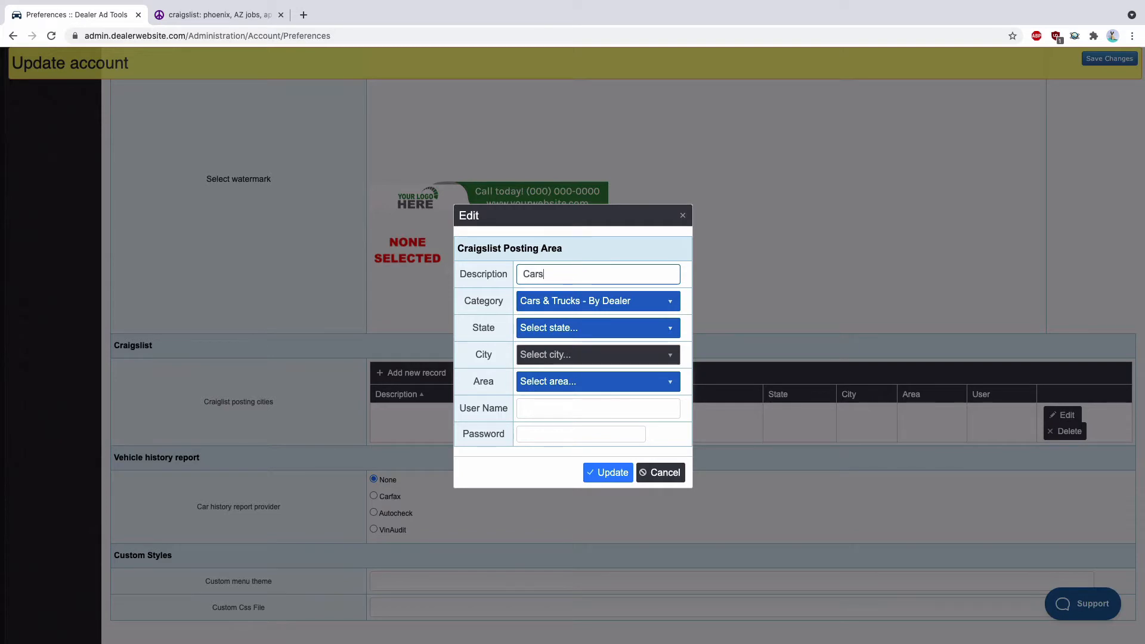
text( and Trucks)
Set the posting location to state arizona, city phoenix, AZ and area central/south phx
click(573, 332)
click(552, 403)
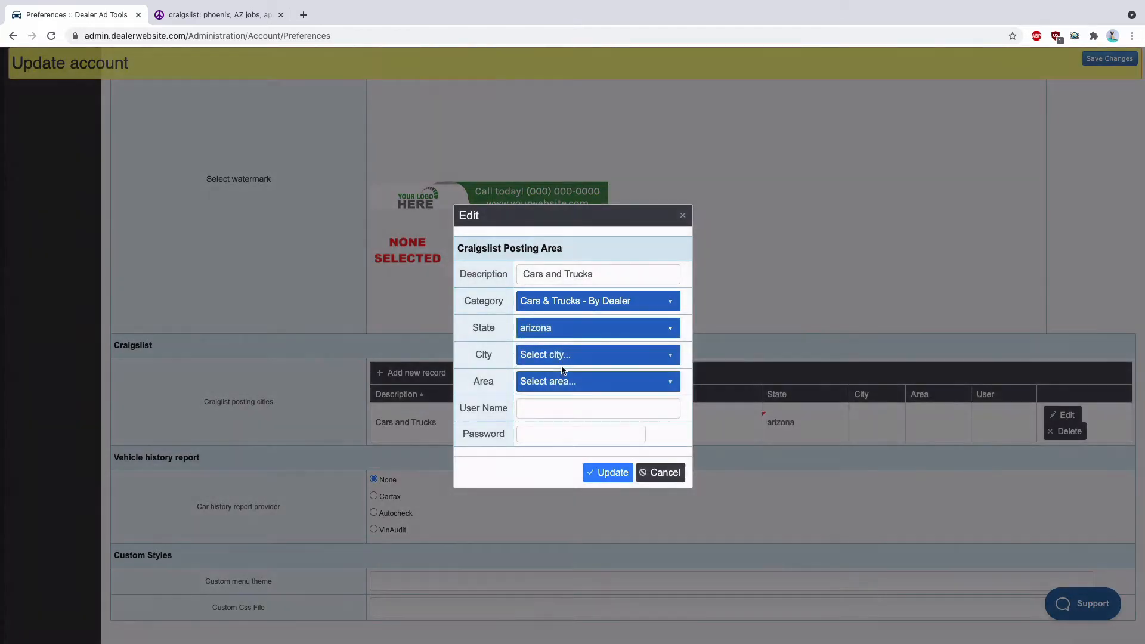
click(557, 356)
click(555, 430)
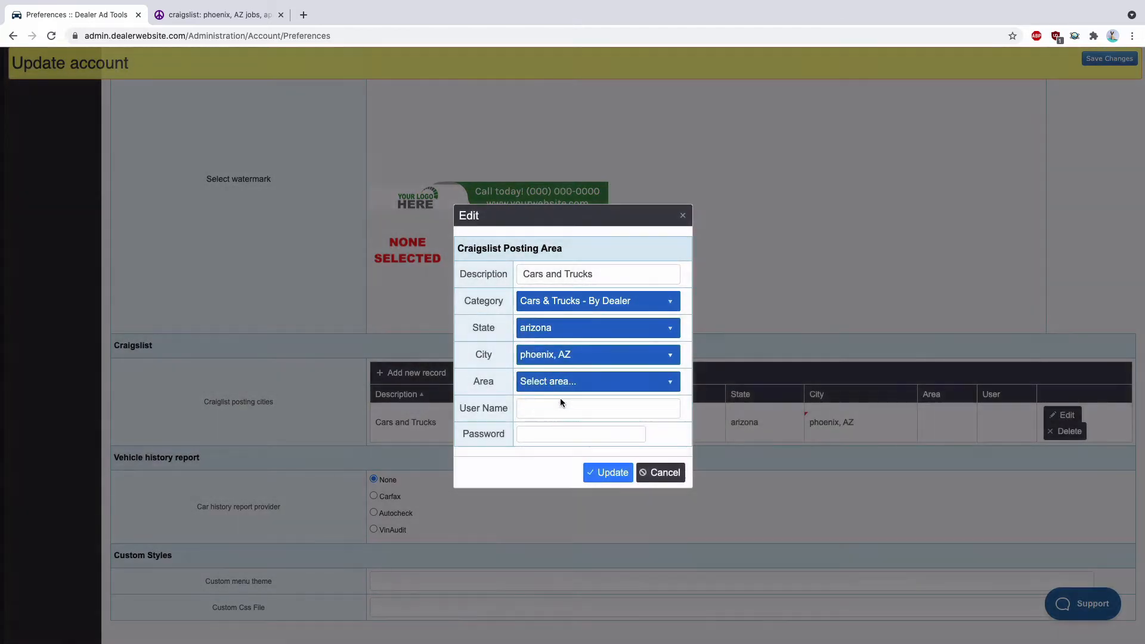
click(559, 385)
click(558, 421)
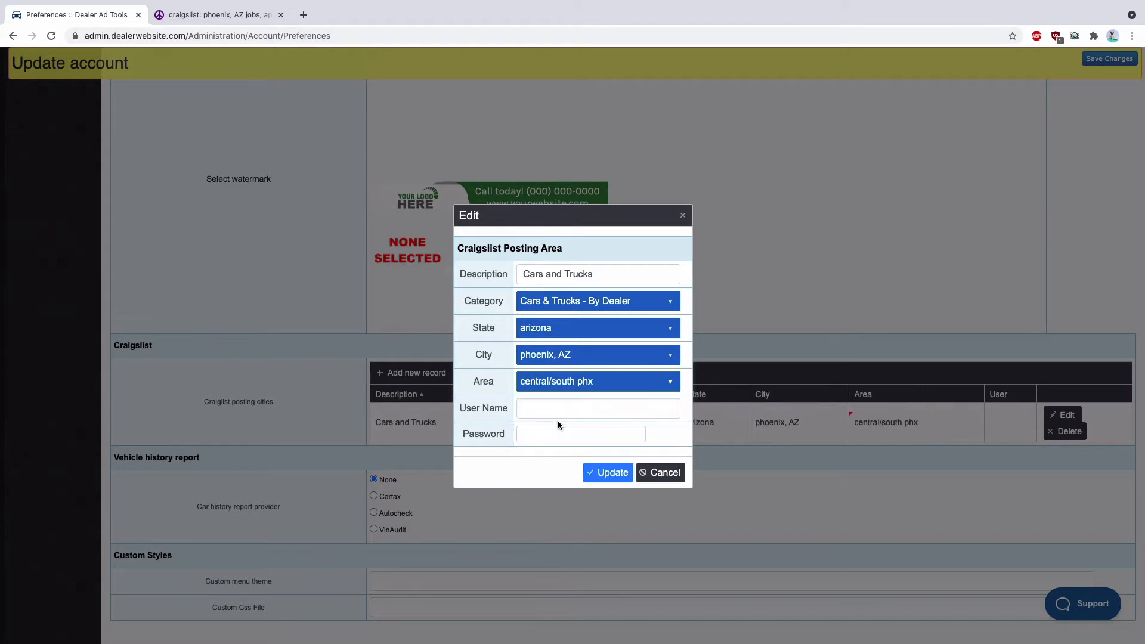
Enter the Craigslist account's e-mail as user name and its password, and save the posting record
click(570, 408)
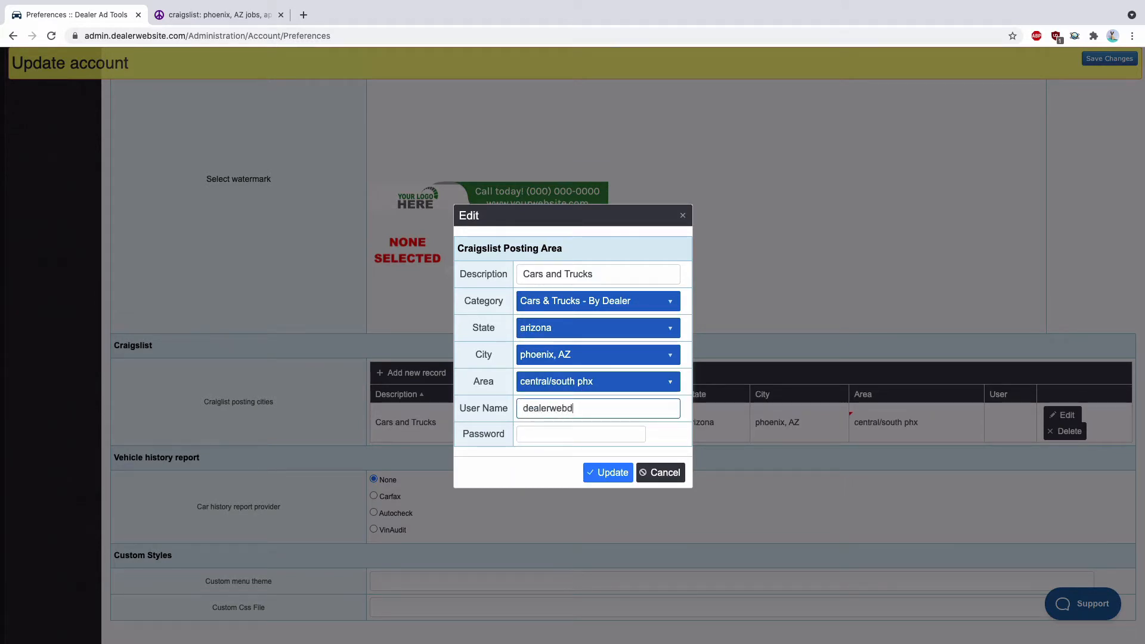
key(Tab)
text(•••••••••)
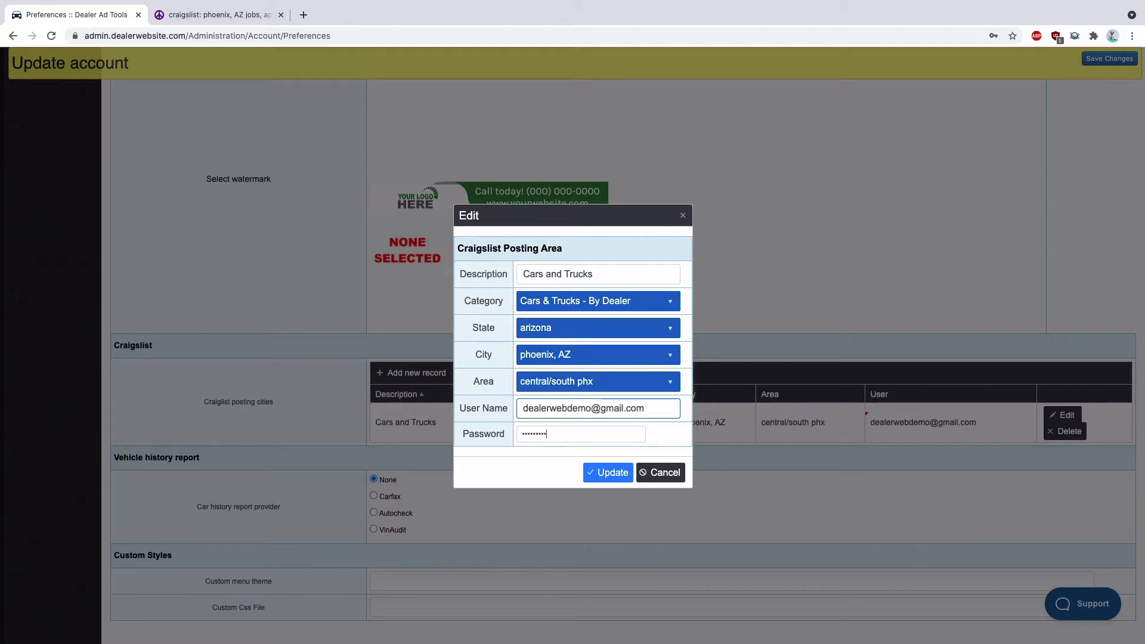
text(•••)
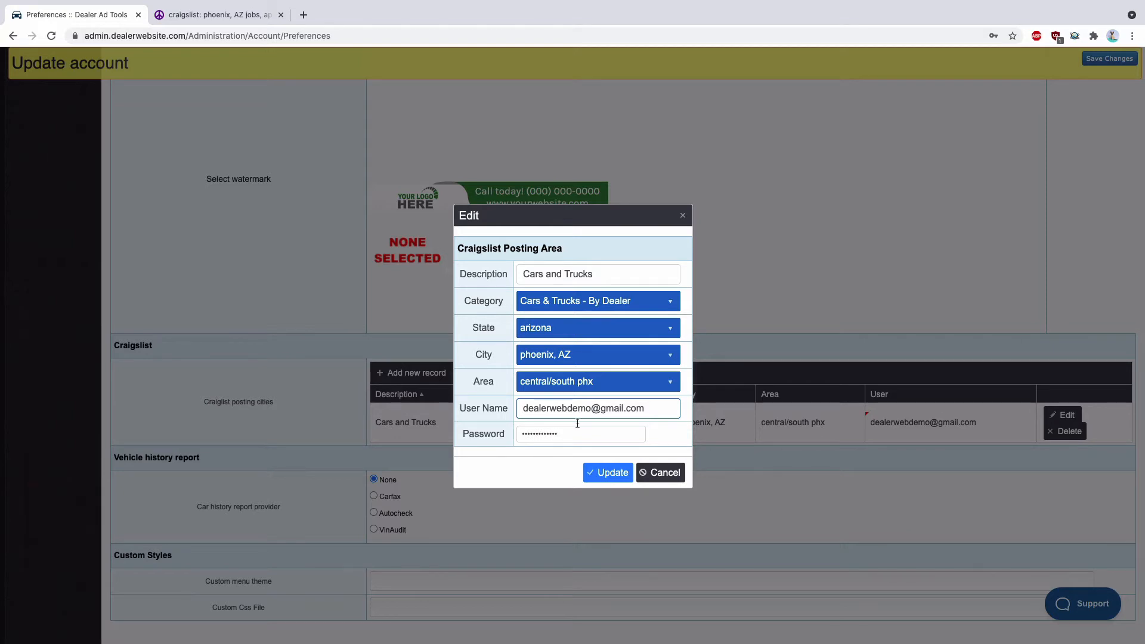
click(603, 473)
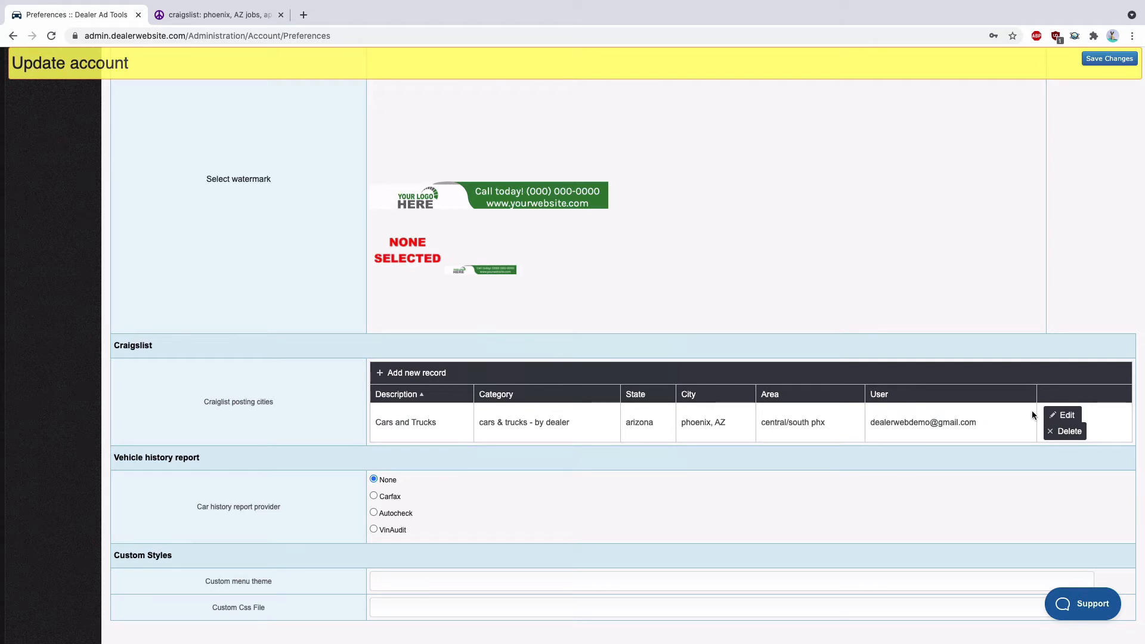
Review the image watermark settings and the disclaimer options for Craigslist ads in the preferences
scroll(433, 411, up, 1)
scroll(433, 411, up, 4)
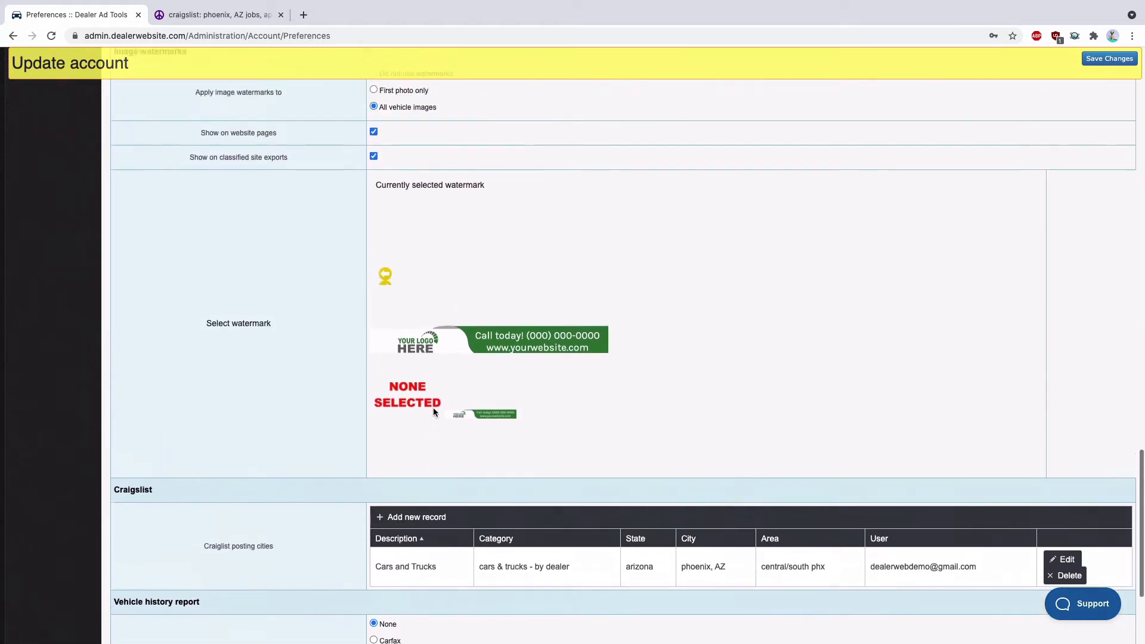
scroll(307, 247, up, 1)
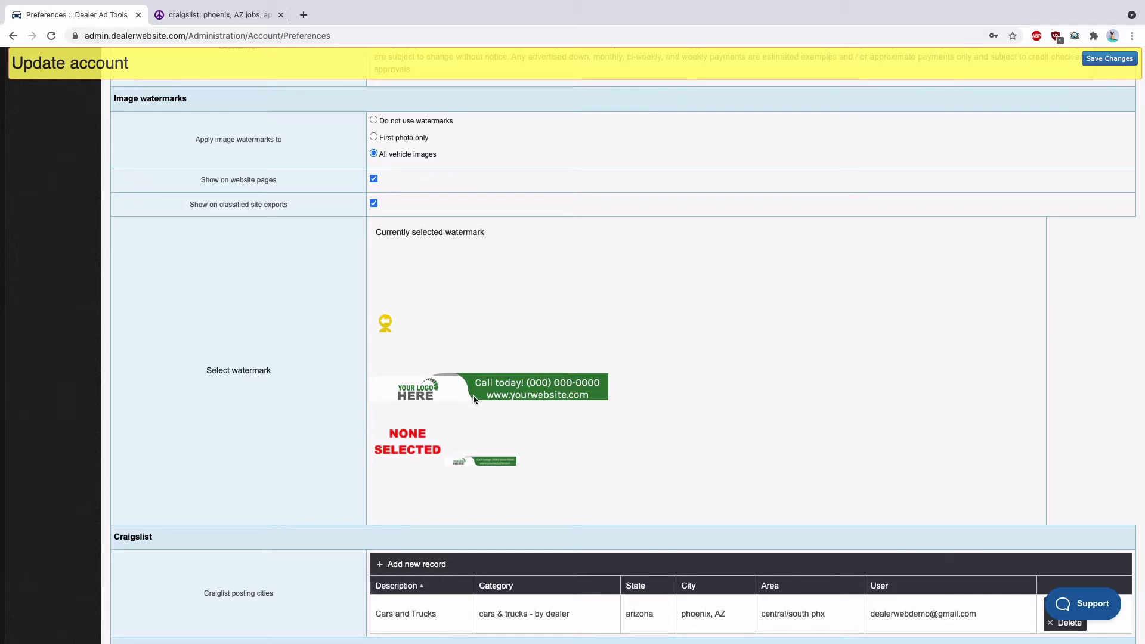
scroll(420, 313, up, 1)
scroll(420, 316, up, 3)
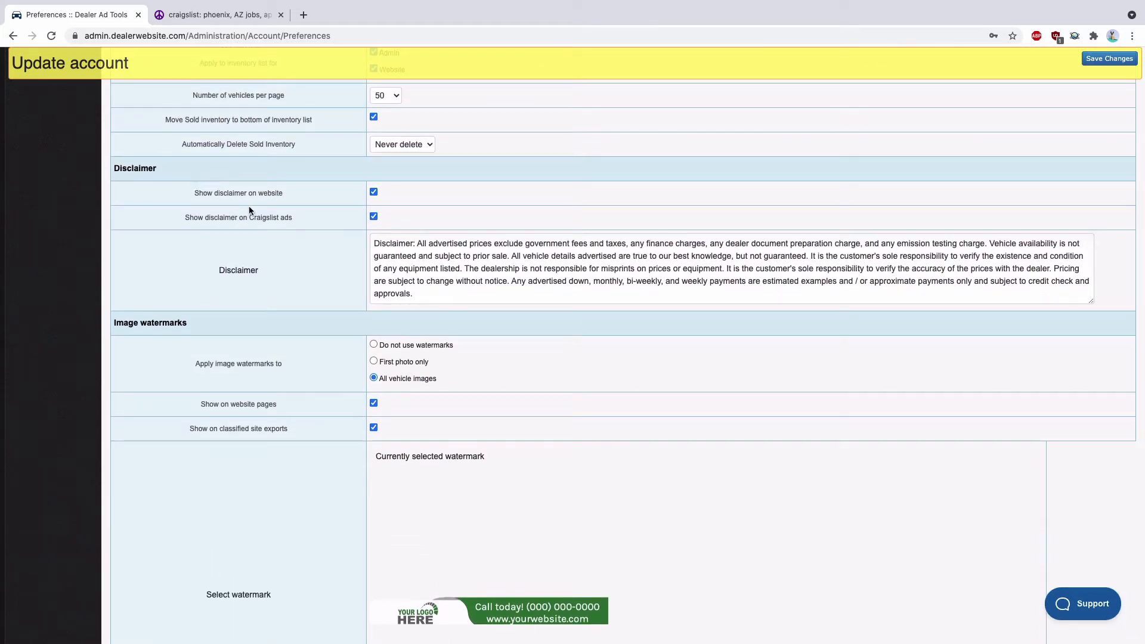
drag(184, 217, 195, 217)
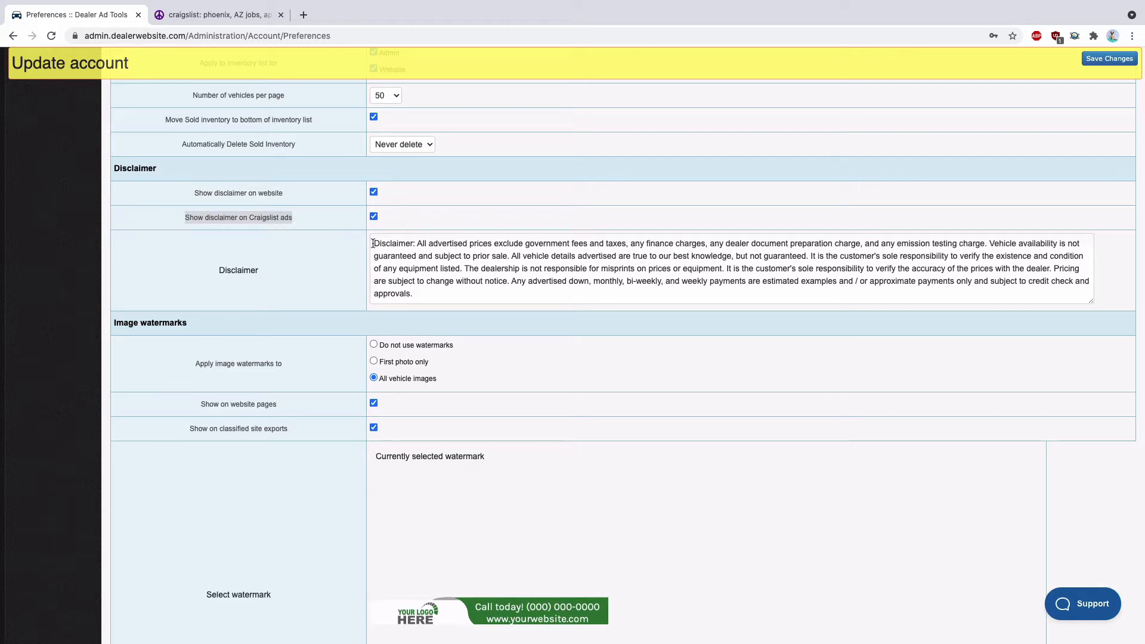
drag(373, 243, 443, 292)
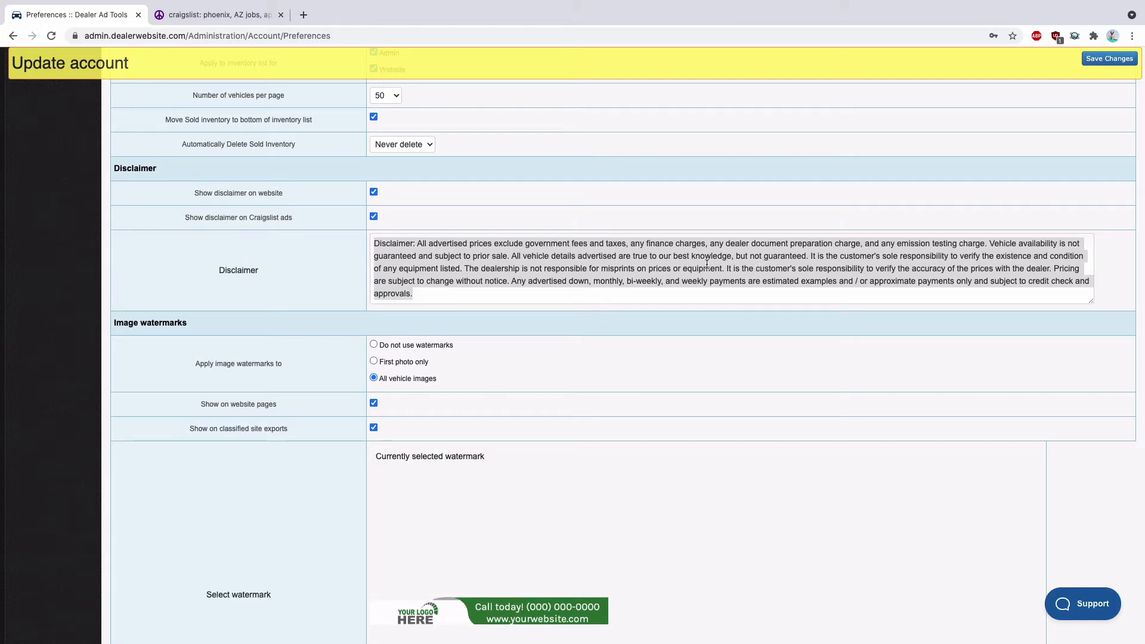
Keep the disclaimer enabled on Craigslist ads and save the account preferences
click(373, 216)
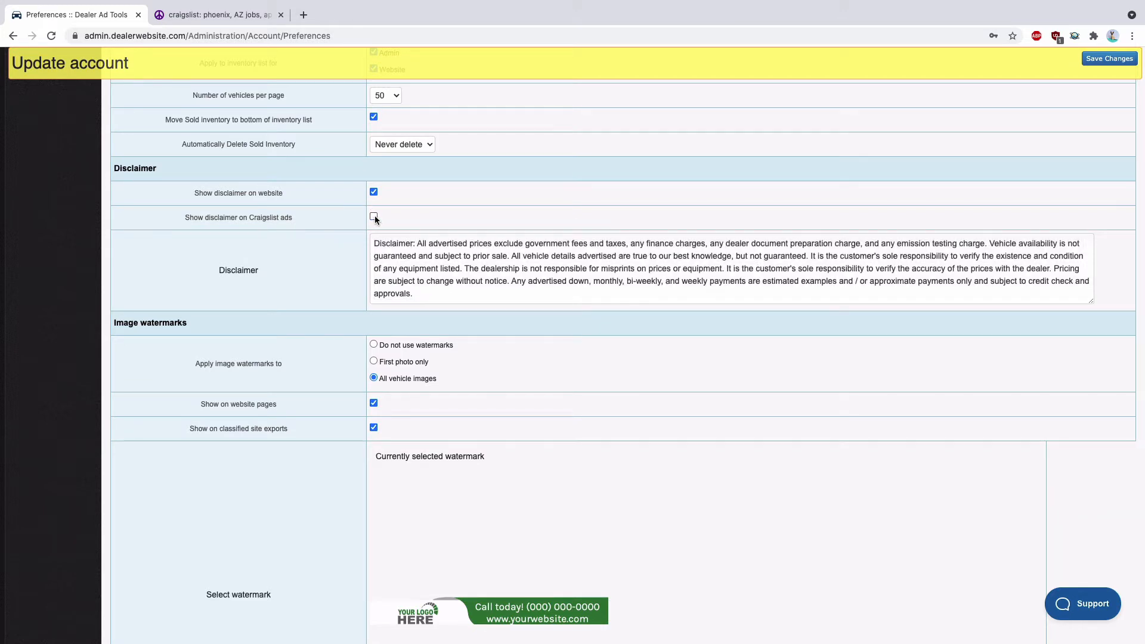
click(374, 217)
click(1112, 58)
Switch to Craigslist to check that the account is signed in, and return to the dealer preferences page
click(219, 16)
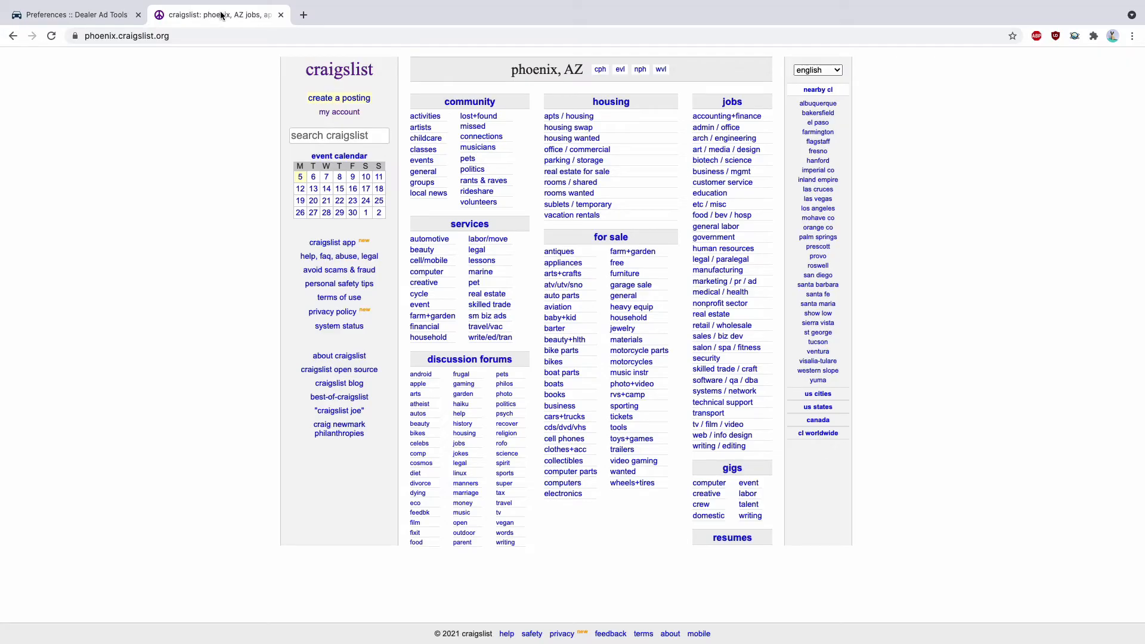
click(337, 113)
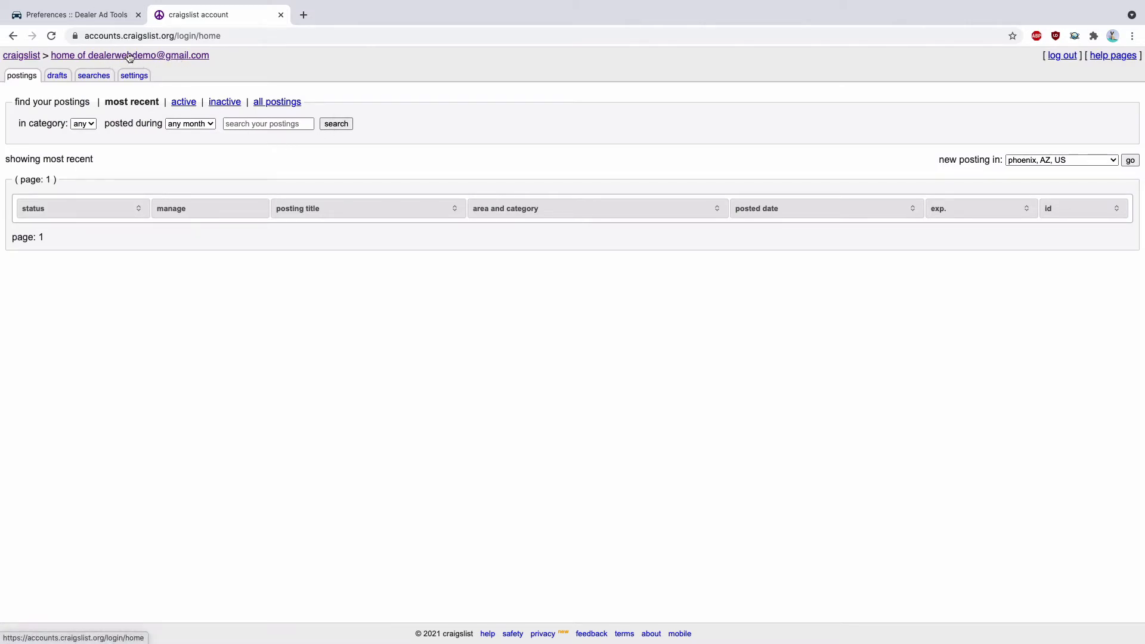
click(84, 22)
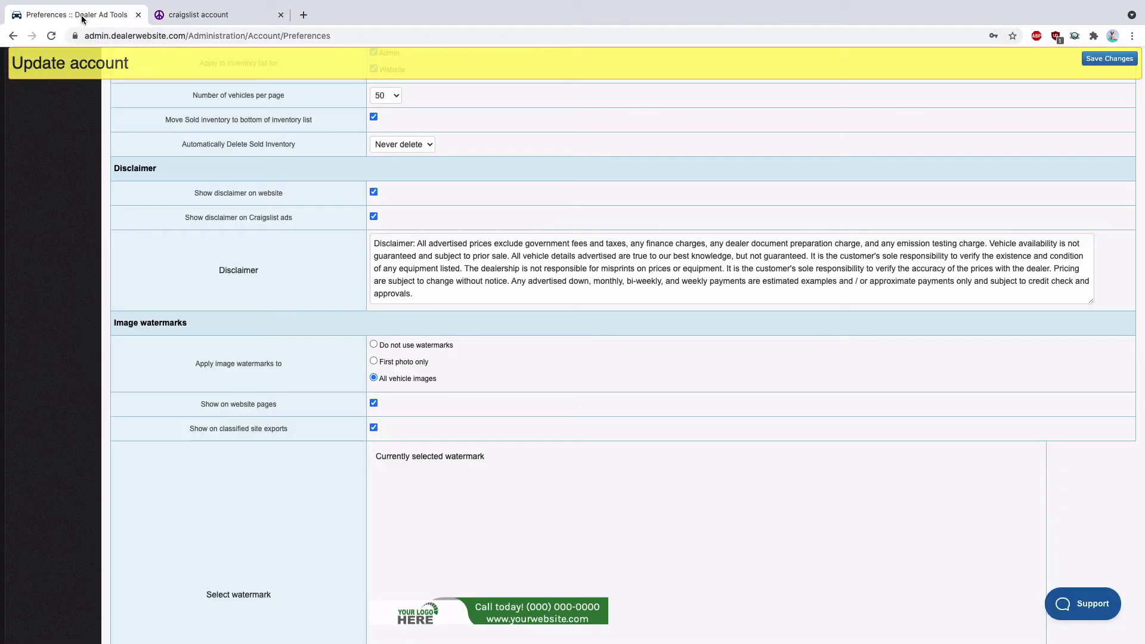
Open the Craigslist ads page under the imports and exports of the dealer admin site
scroll(150, 109, up, 15)
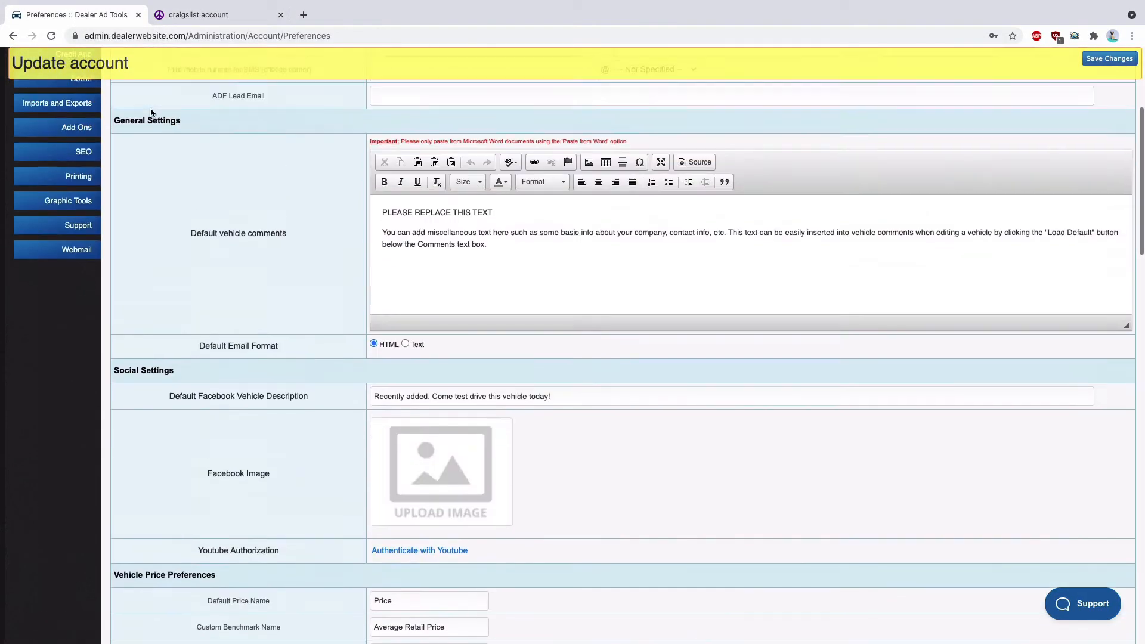
scroll(151, 108, up, 3)
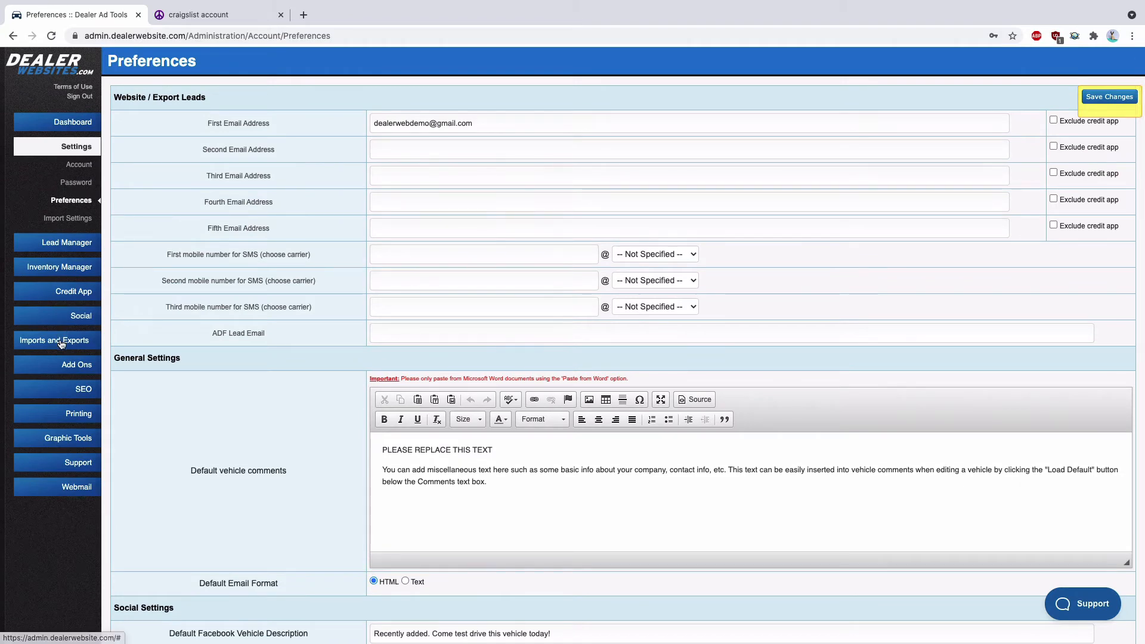
click(61, 344)
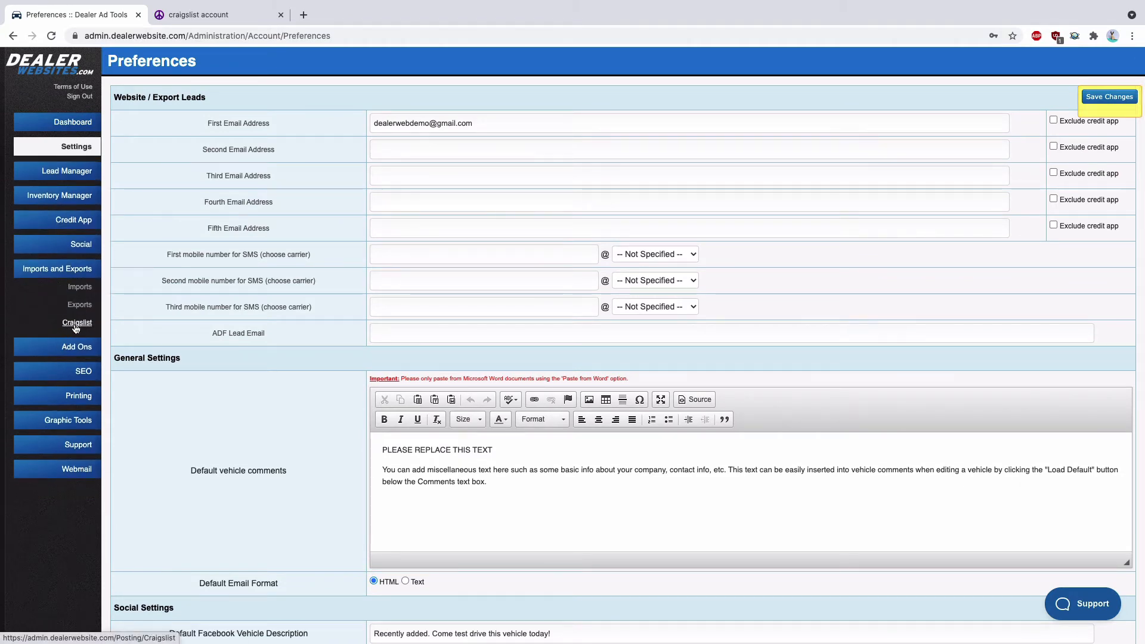
click(78, 323)
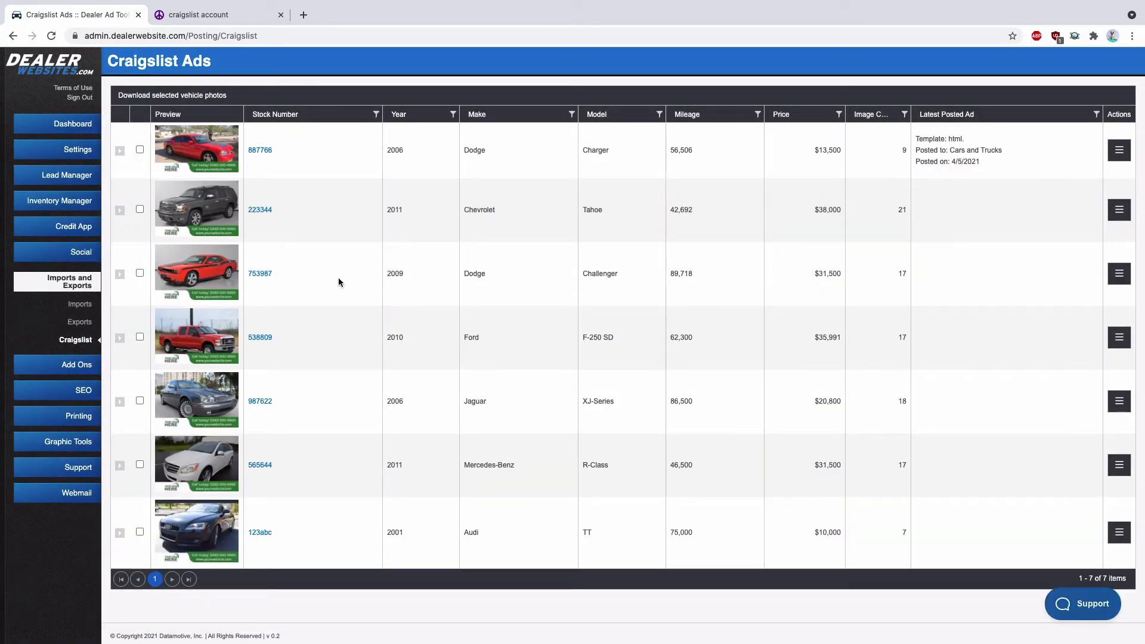
Download the photos of the 2006 Dodge Charger and 2011 Chevrolet Tahoe and unpack the resulting zip file
click(139, 150)
click(174, 97)
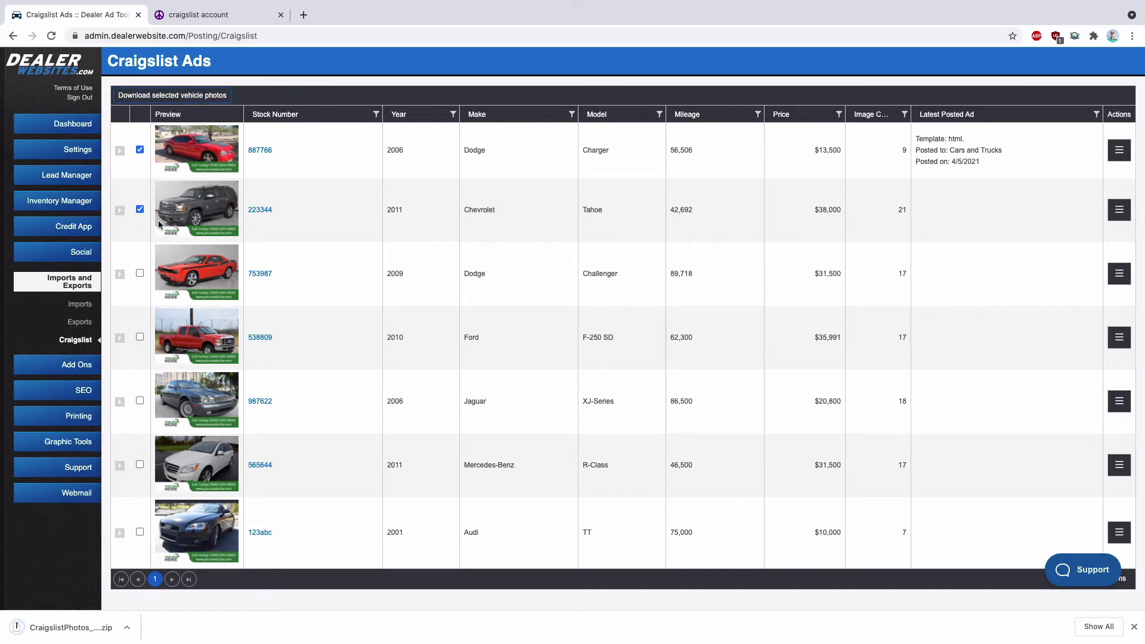
click(68, 627)
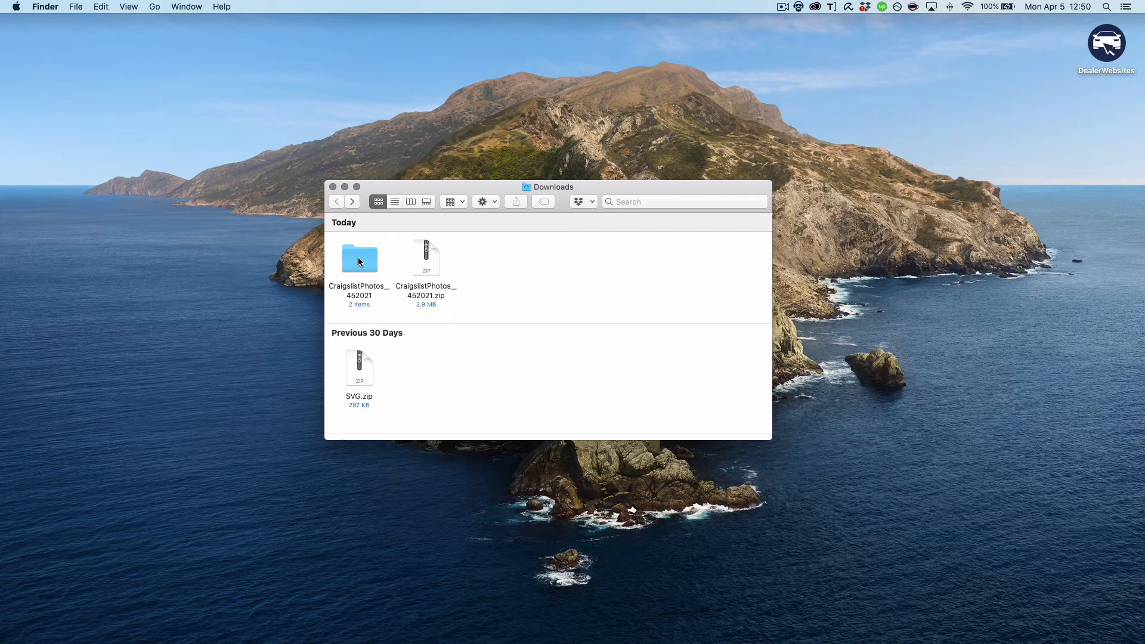
Examine the unpacked photo folders 223344 and 887766 in Finder, previewing the image 223344_1.jpg
double_click(359, 261)
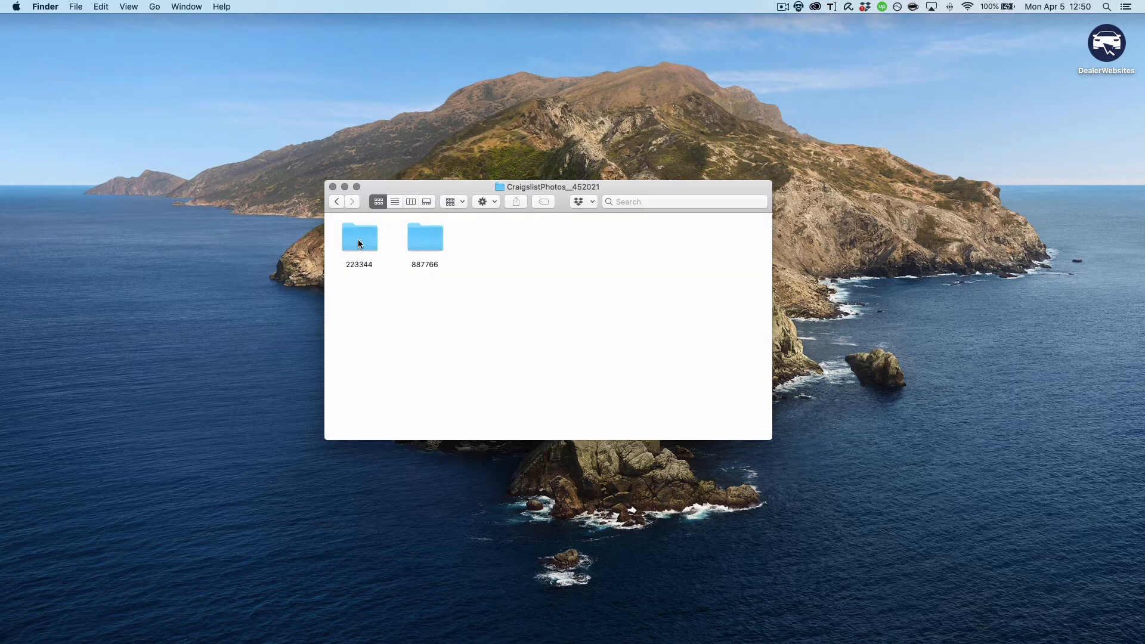
double_click(359, 239)
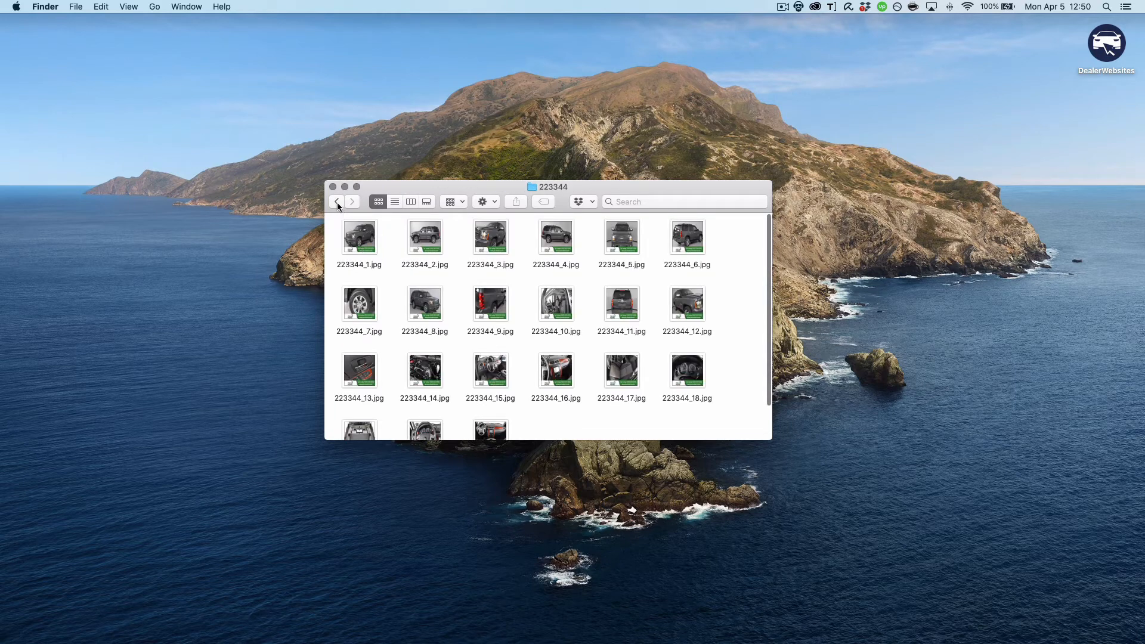
click(370, 238)
key(space)
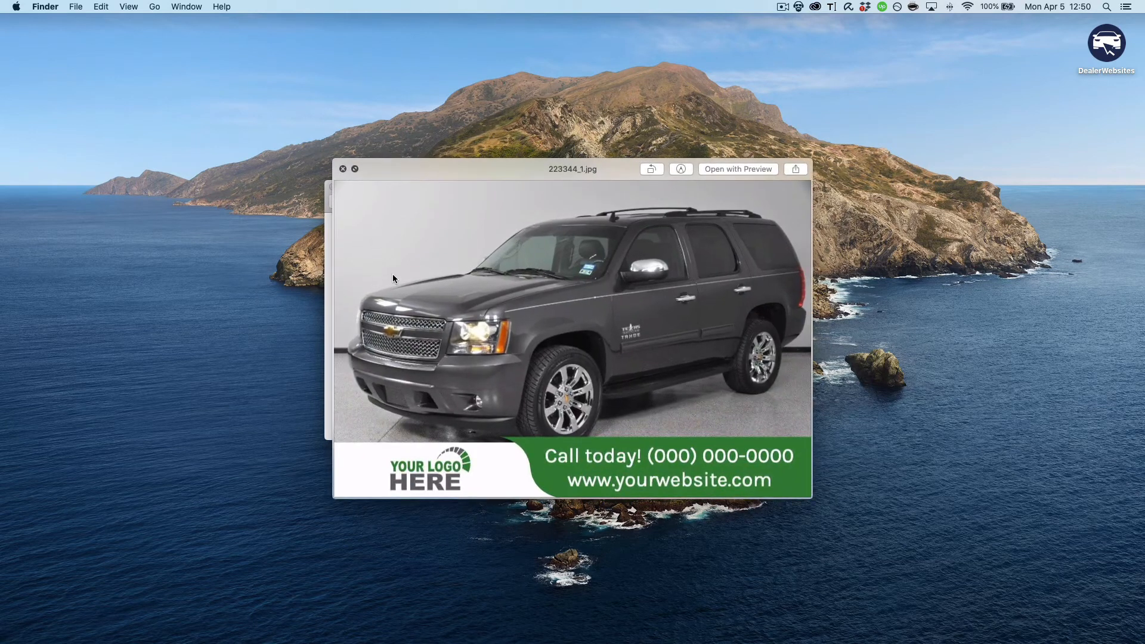
key(space)
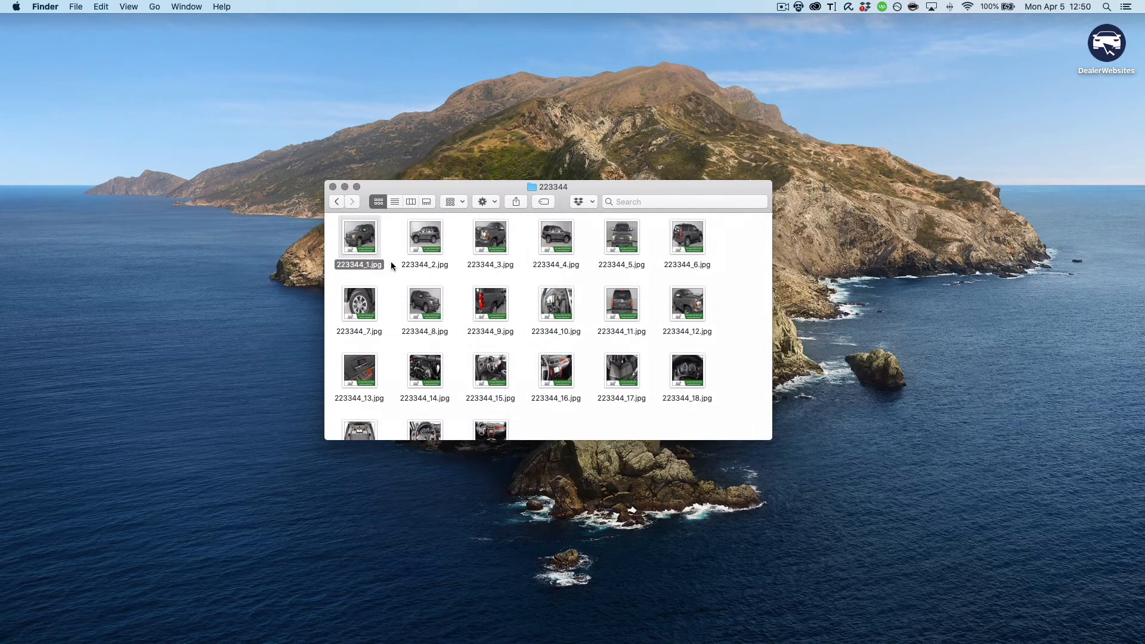
click(333, 200)
double_click(421, 234)
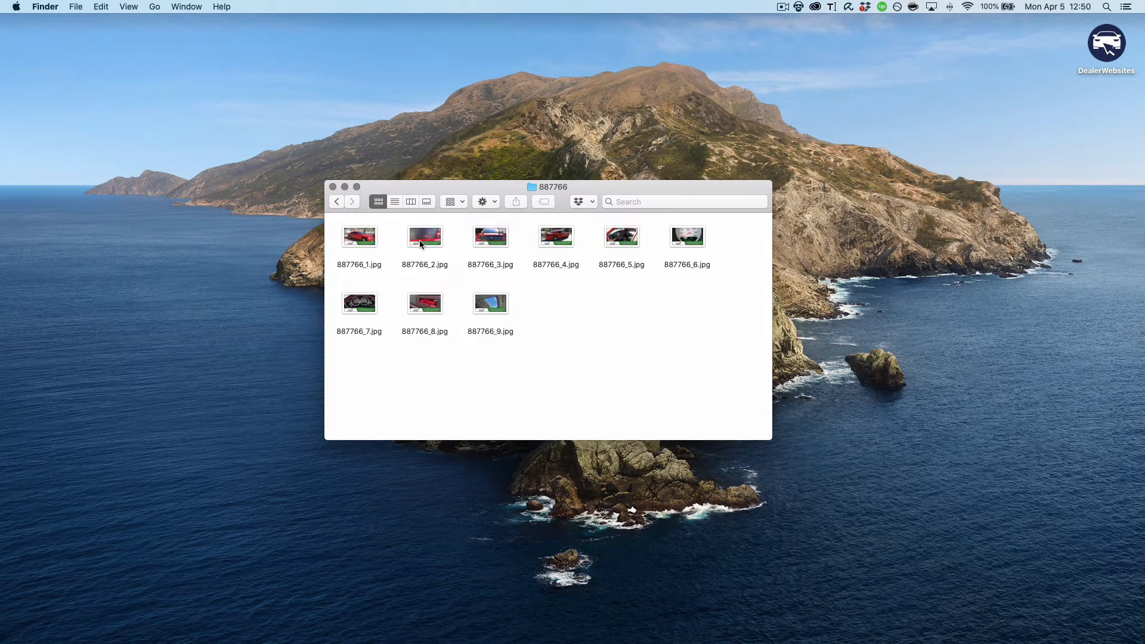
Preview the photo 887766_2.jpg in the 887766 folder and return to the parent CraigslistPhotos__452021 folder
click(420, 239)
key(space)
key(space)
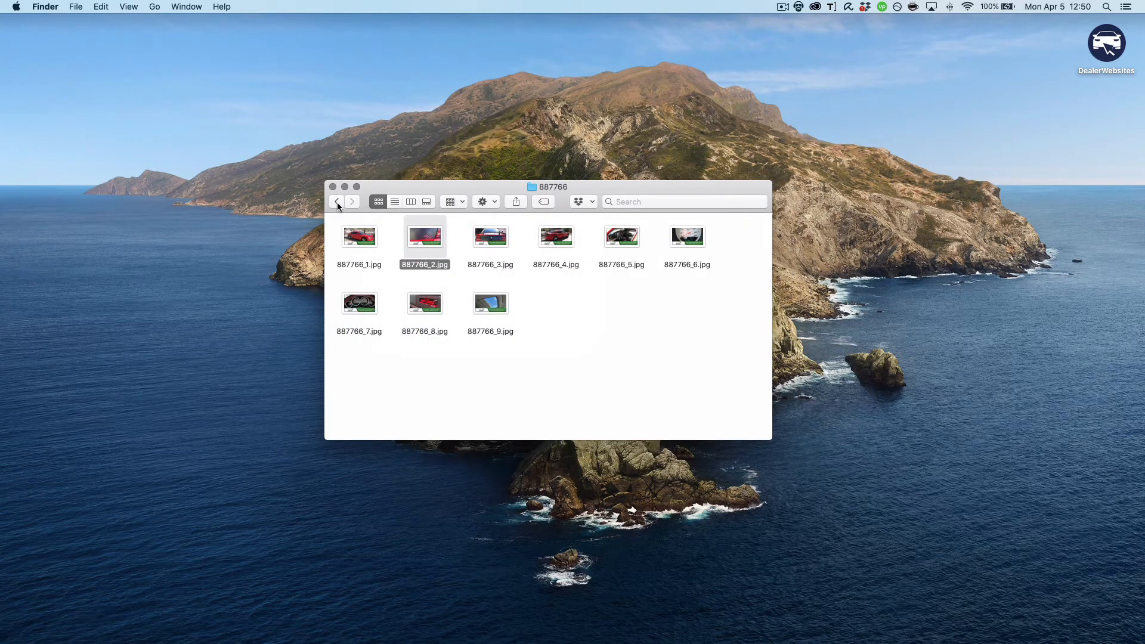
click(338, 203)
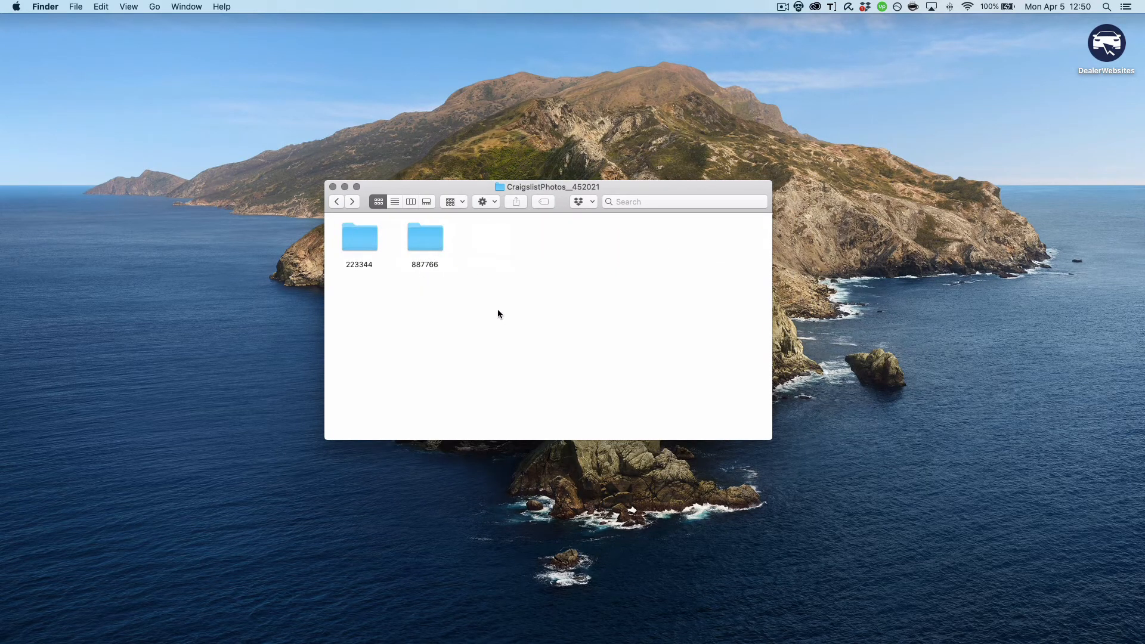
Switch back to the browser and create a new Craigslist ad for the 2006 Dodge Charger
key(ctrl+Right)
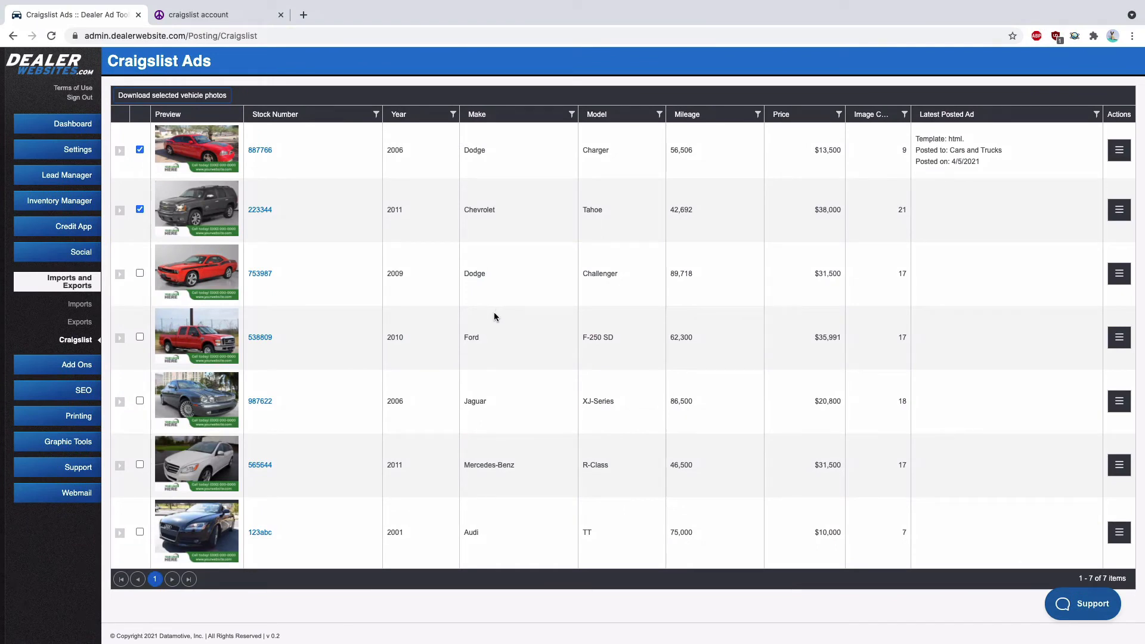
click(1119, 152)
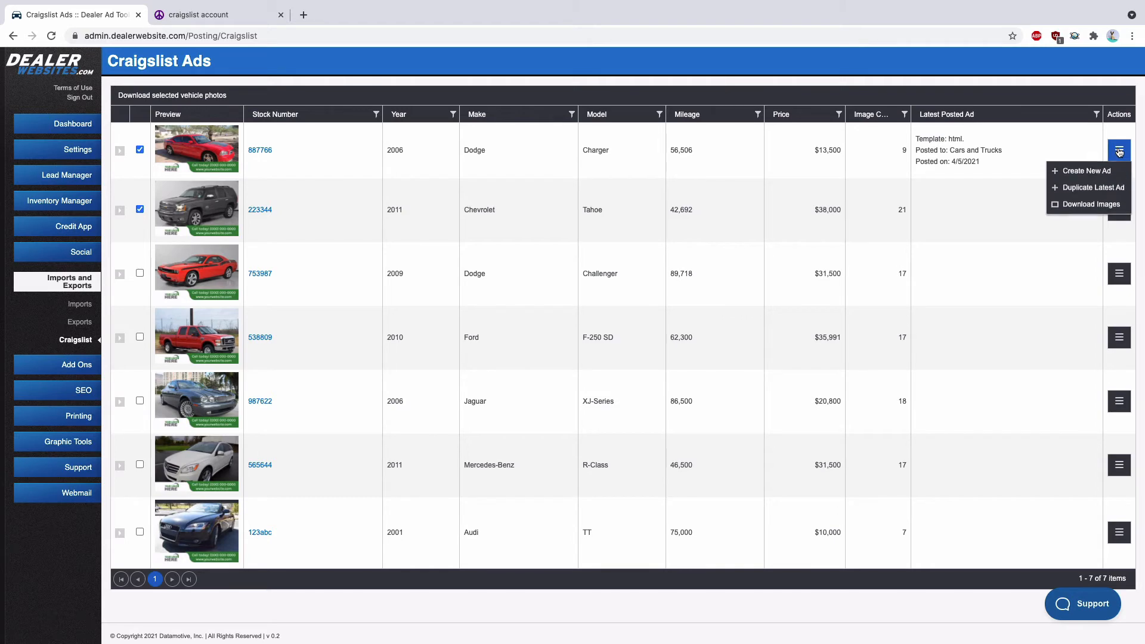
click(1093, 172)
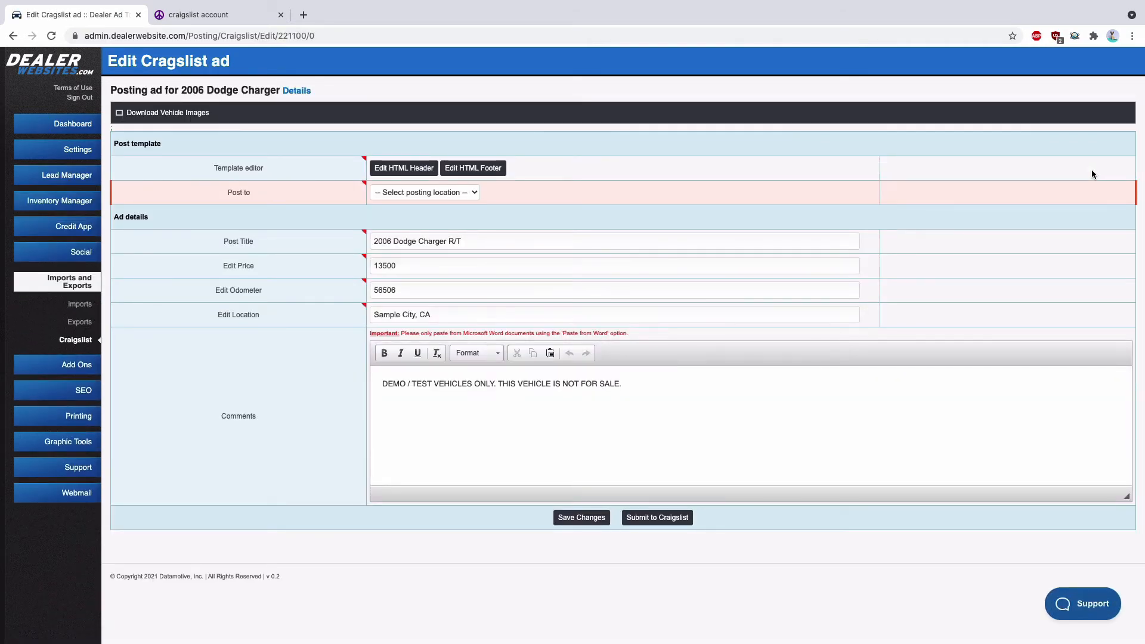
Add an HTML header to the post template reading "Sample header text" and format it as Heading 2
click(396, 168)
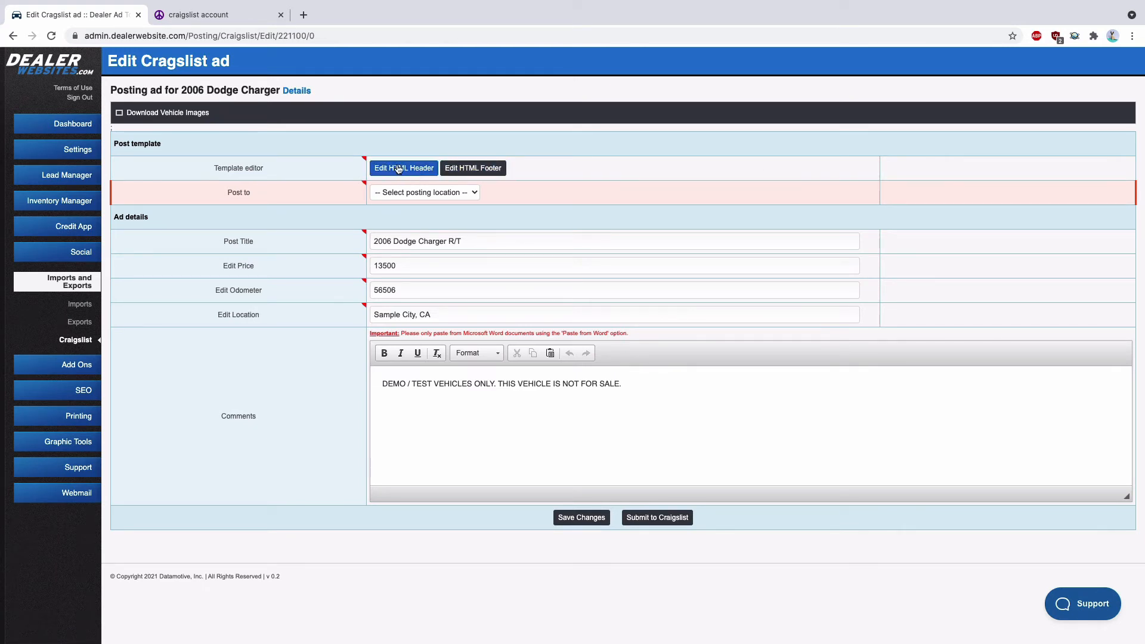
click(407, 170)
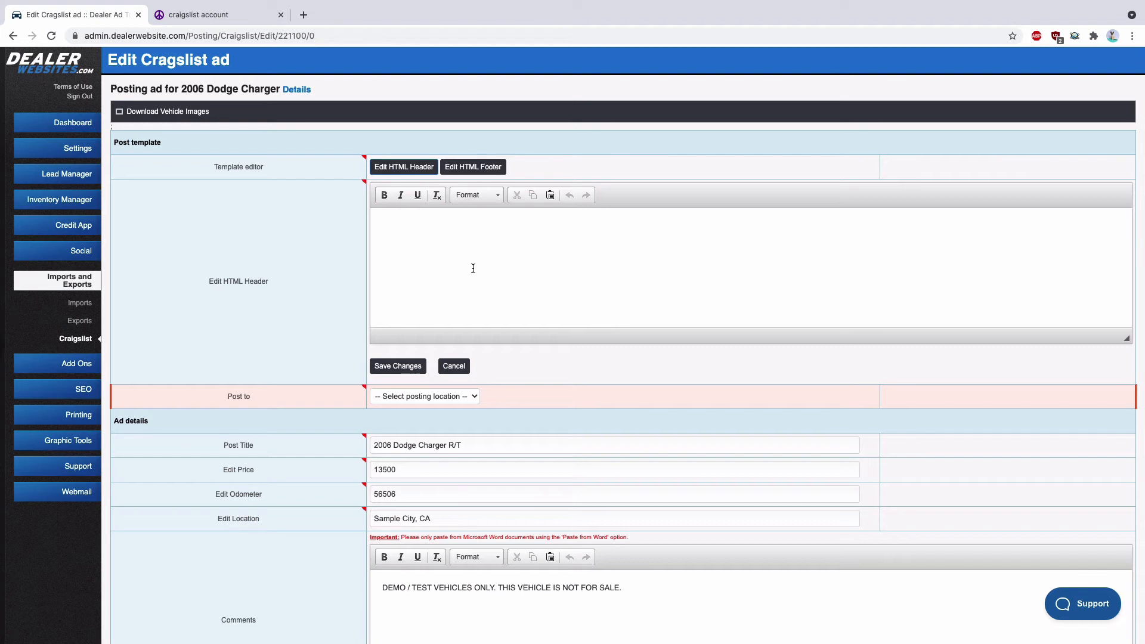
click(473, 268)
text(Sample header text)
drag(462, 228, 378, 224)
click(474, 195)
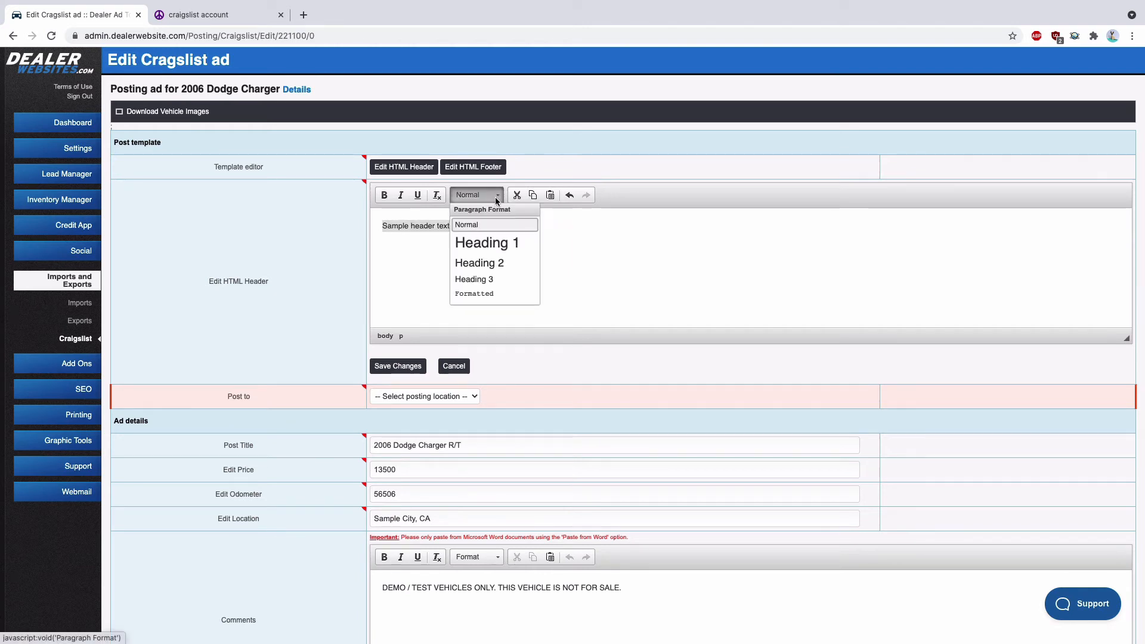
click(485, 260)
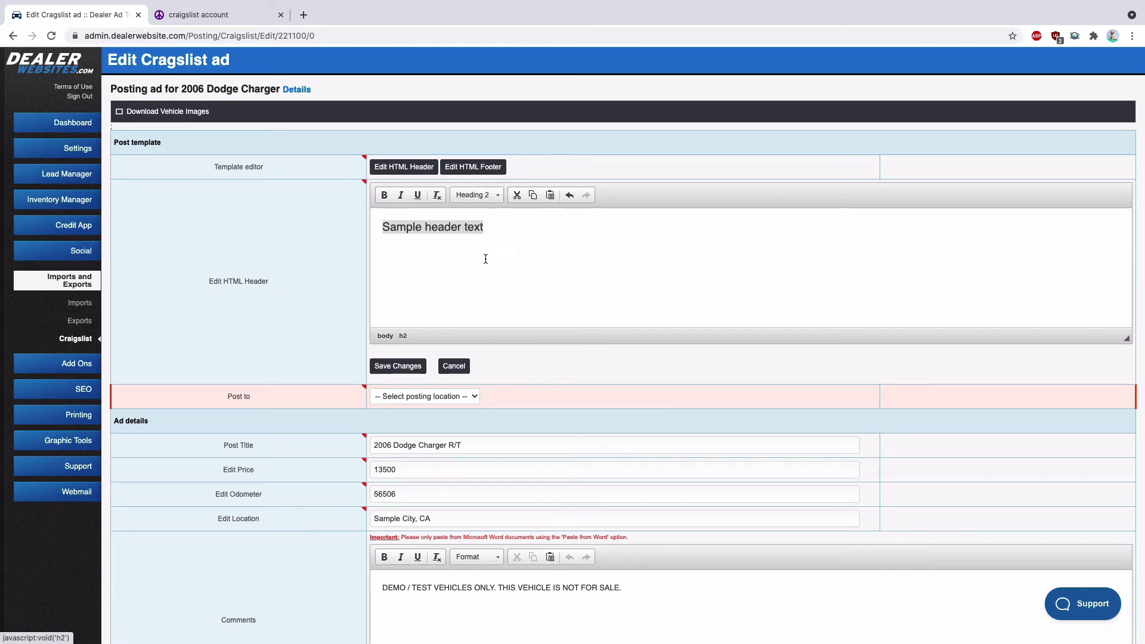
Add an HTML footer to the post template reading "Sample Footer text" and format it as Heading 3
click(472, 167)
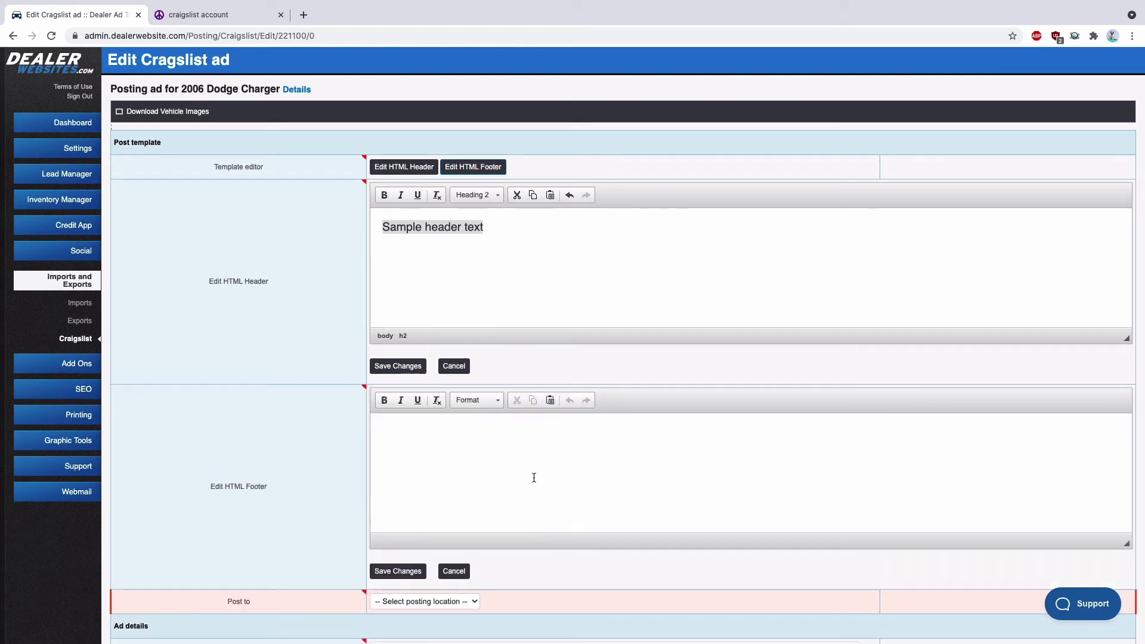
click(471, 473)
text(Sample Footer text)
key(shift+Left)
key(shift+Left)
key(shift+Left)
key(shift+Left)
key(shift+Left)
key(shift+Left)
key(shift+Left)
key(shift+Left)
key(shift+Left)
key(shift+Left)
key(shift+Left)
key(shift+Left)
key(shift+Left)
key(shift+Left)
key(shift+Left)
key(shift+Left)
key(shift+Left)
key(shift+Left)
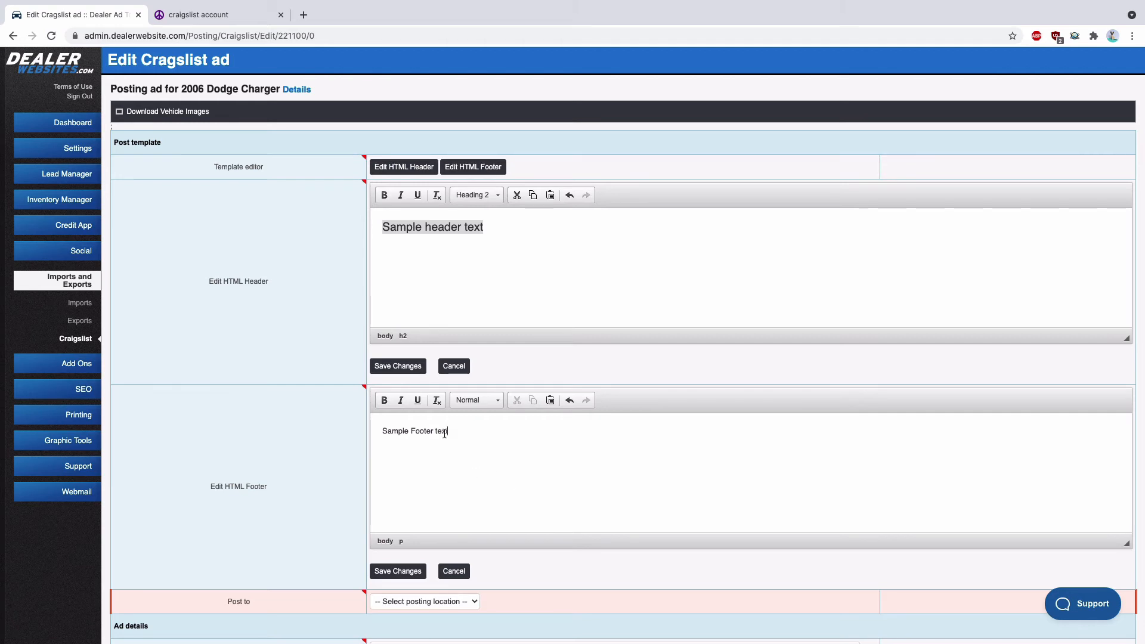
click(475, 400)
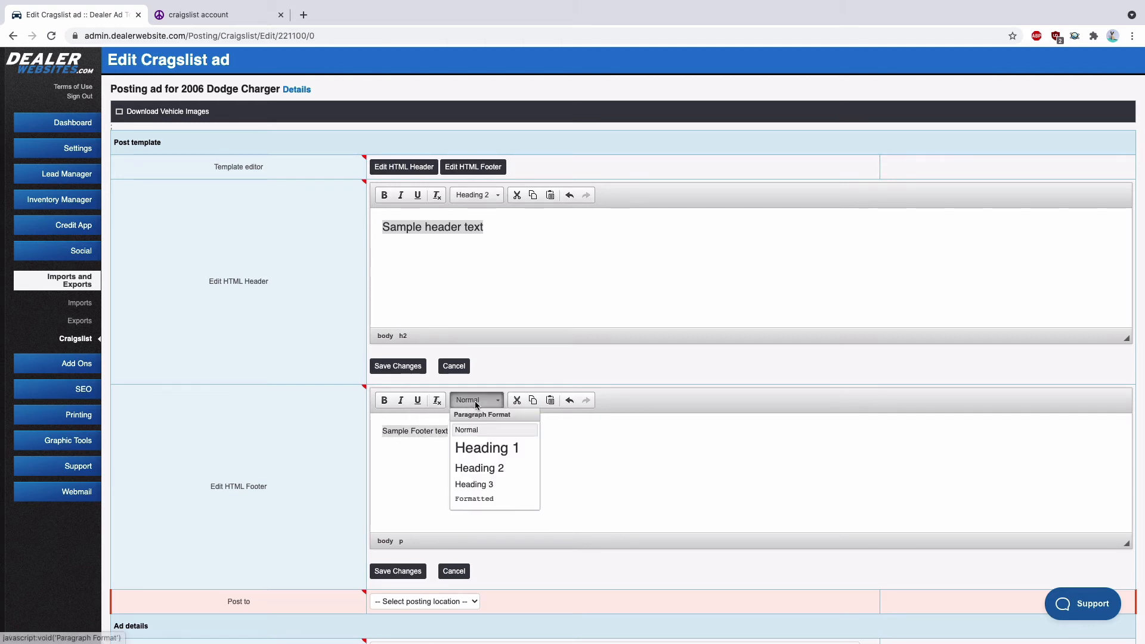
click(481, 484)
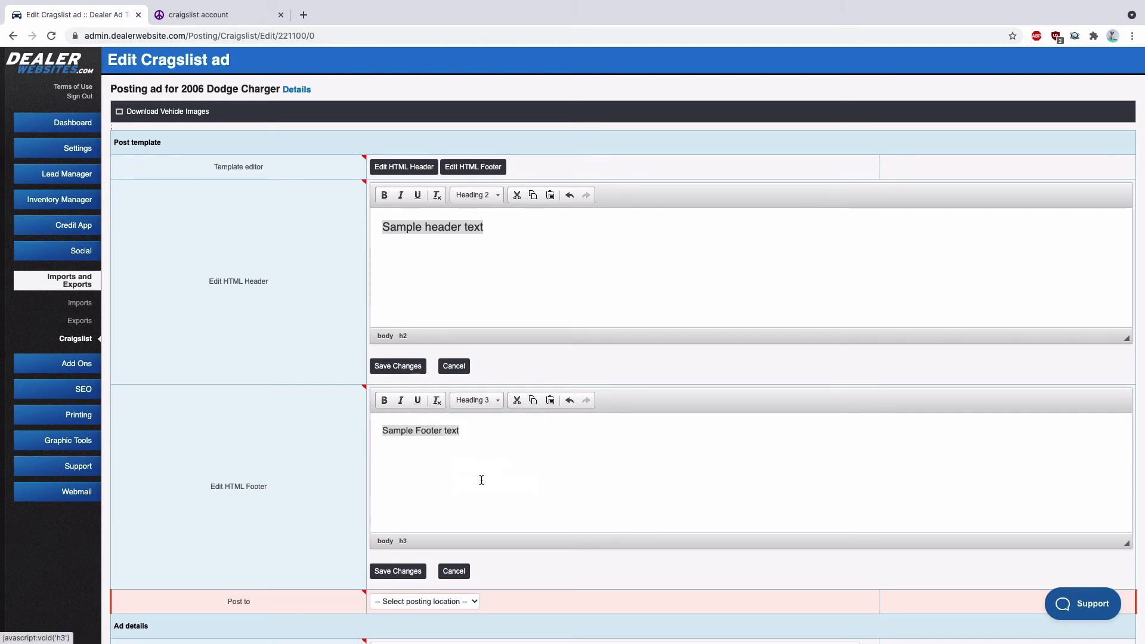
Save the changes to the ad's HTML header and footer templates
click(481, 440)
click(490, 226)
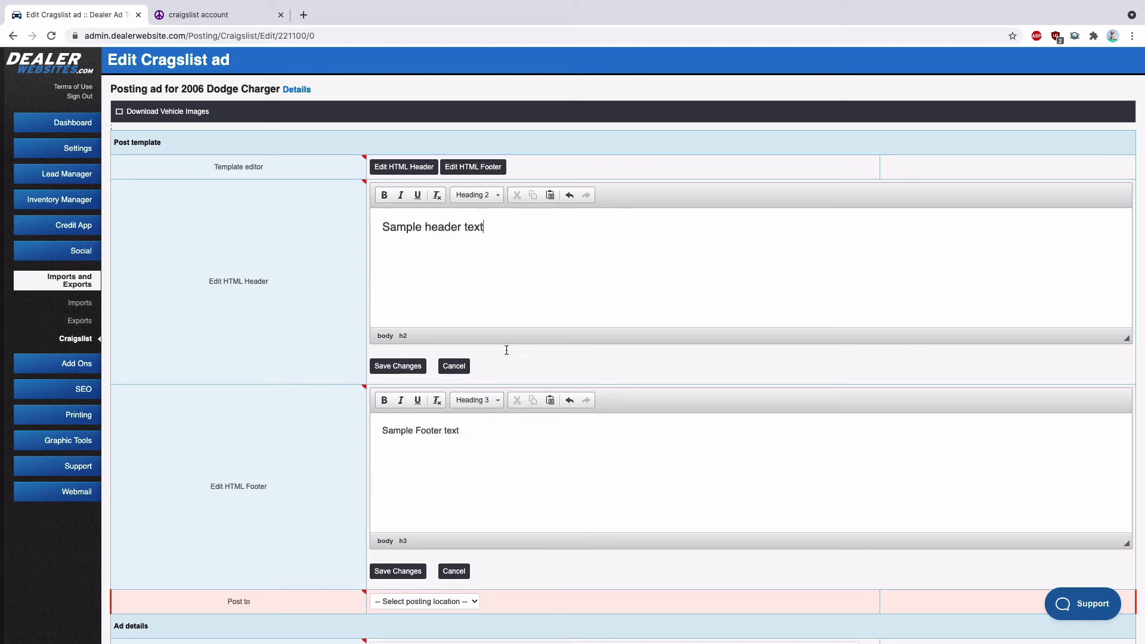
scroll(453, 411, down, 1)
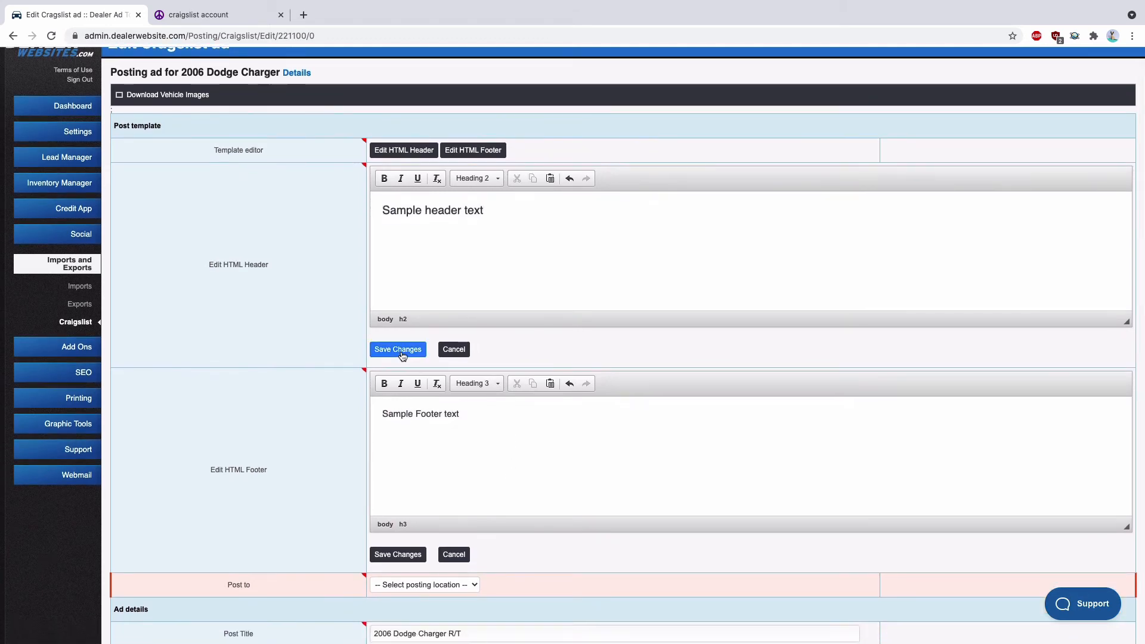
click(398, 350)
click(399, 350)
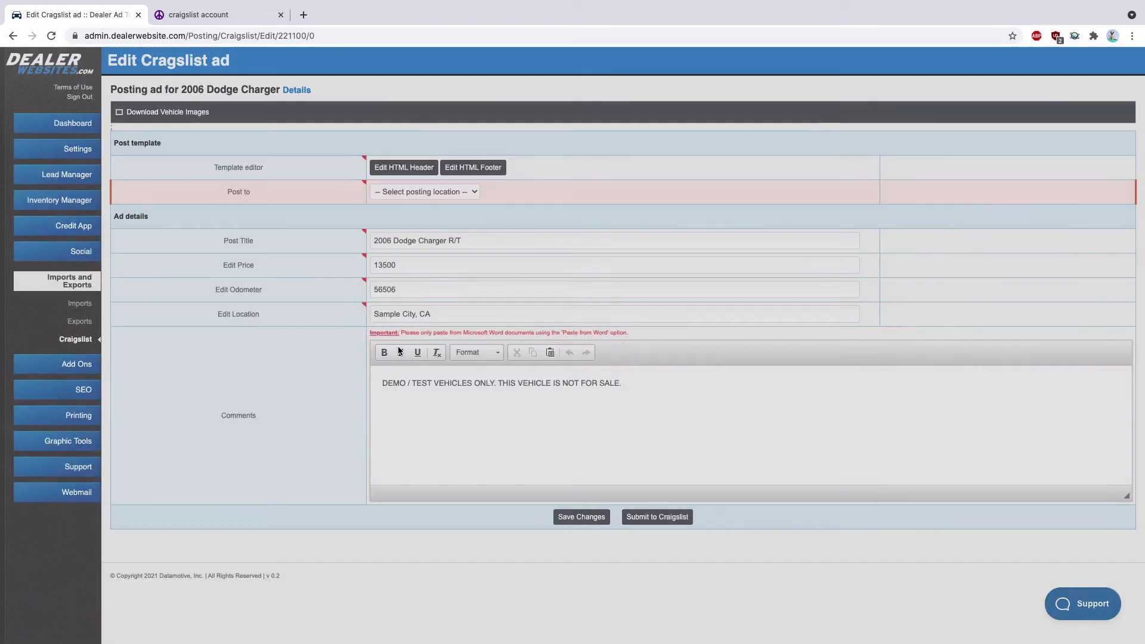
Set the posting location to Cars and Trucks and submit the Charger ad to Craigslist
click(450, 197)
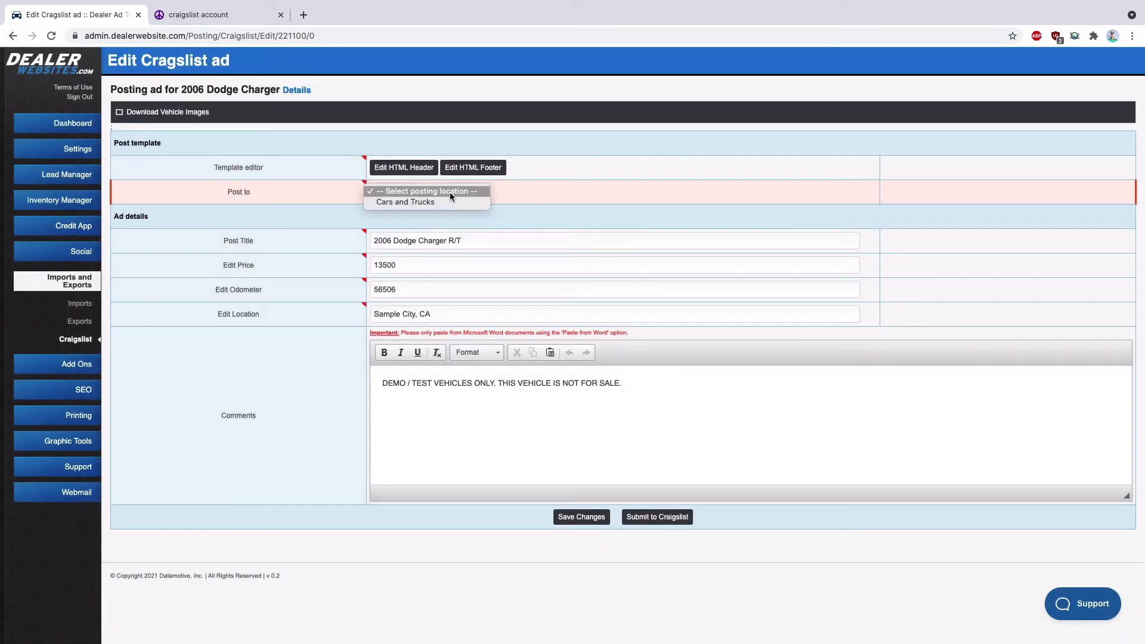
click(418, 201)
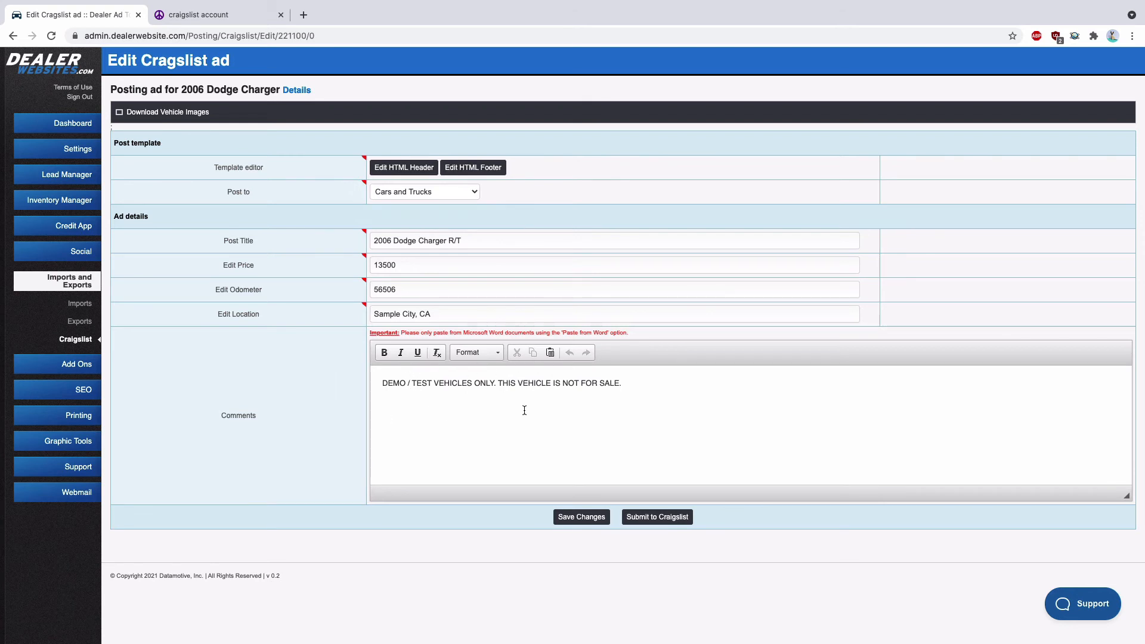
click(667, 519)
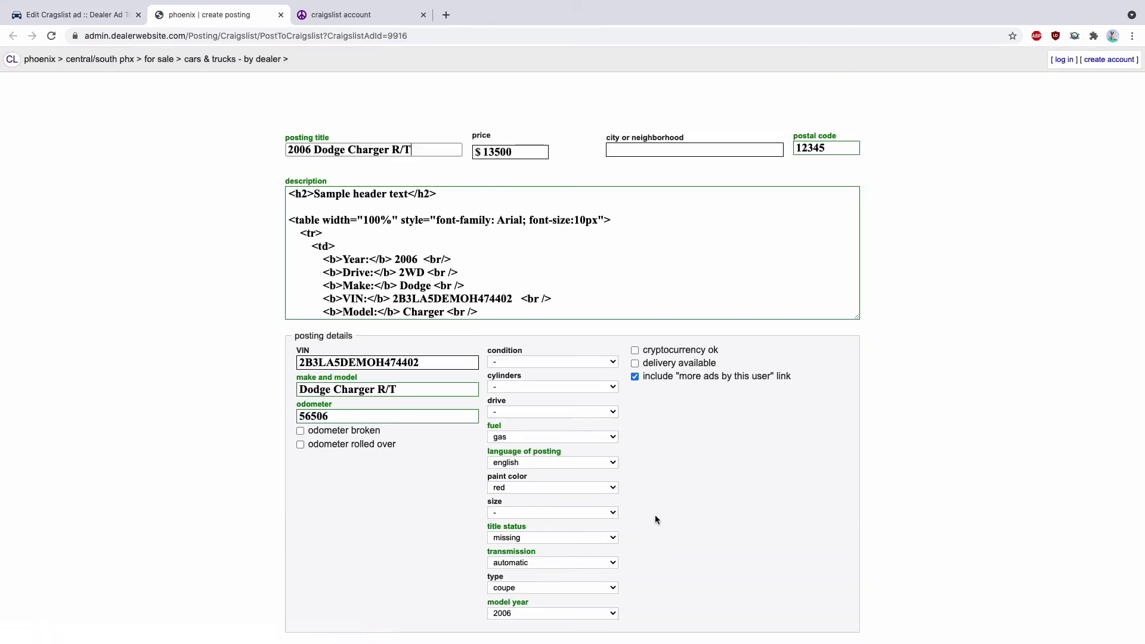
Set the posting's postal code to 85001, continue to the map, and accept the mapped location
double_click(844, 151)
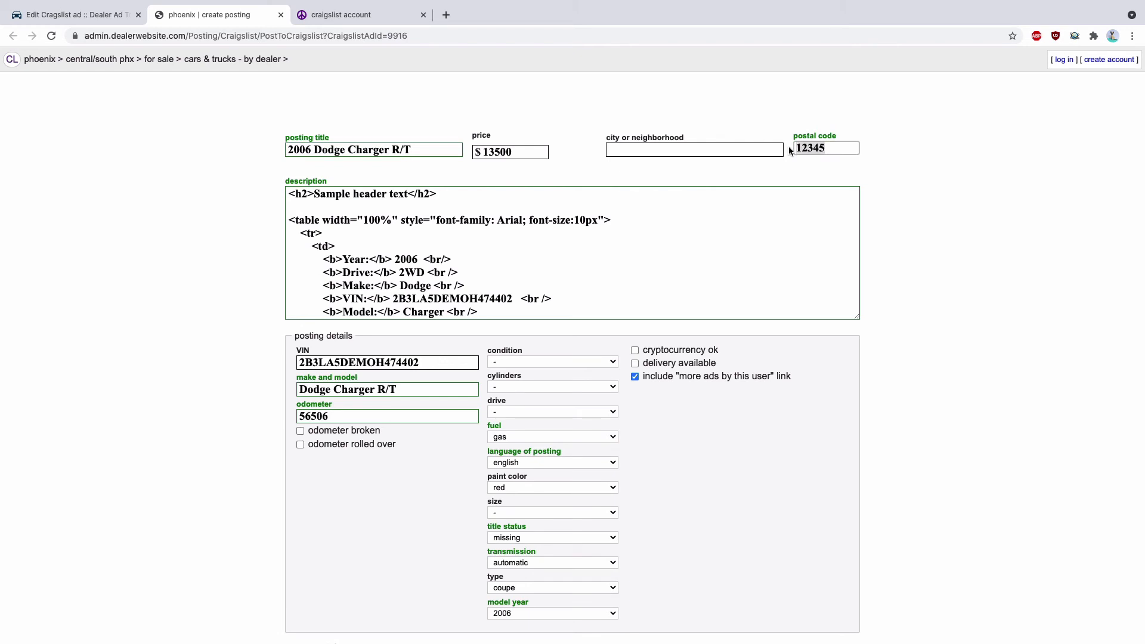
text(85001)
scroll(260, 331, down, 5)
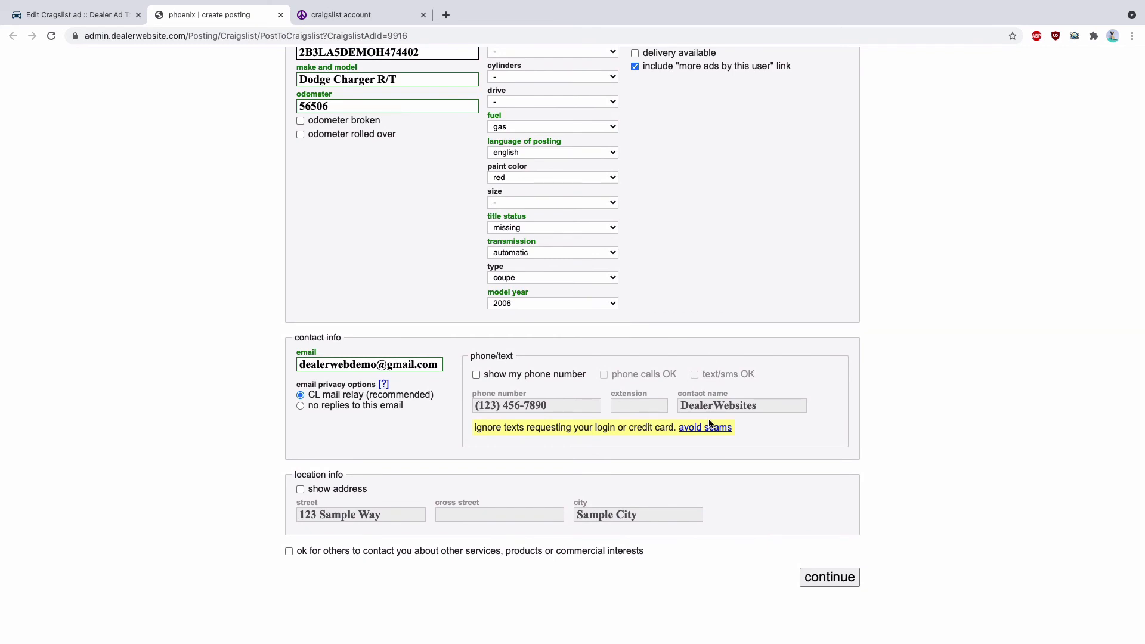
click(829, 578)
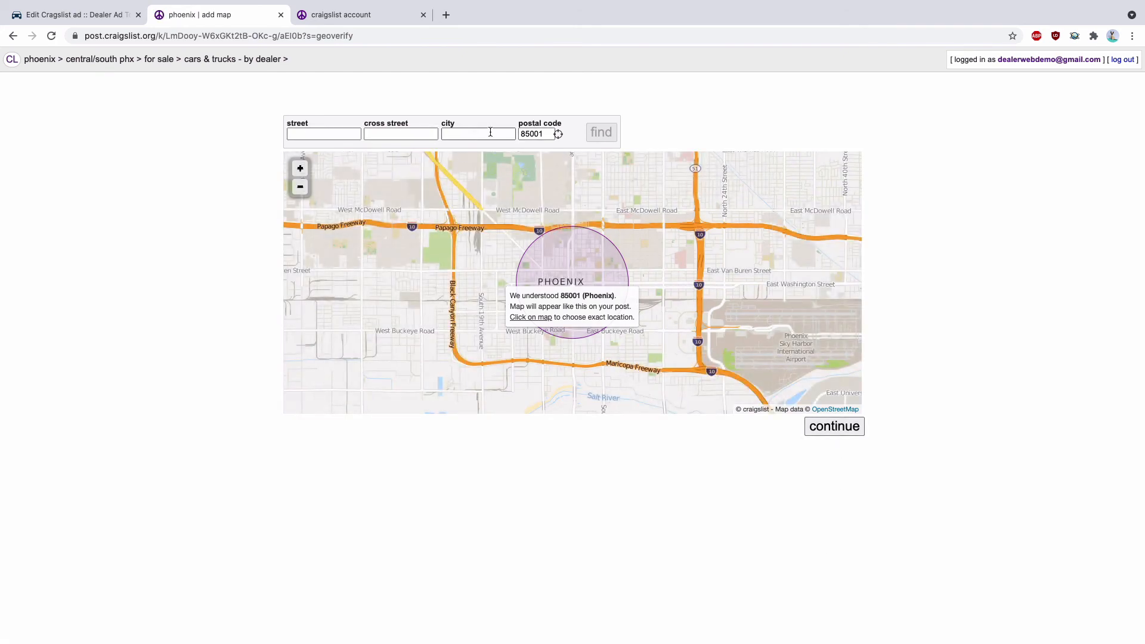
click(835, 431)
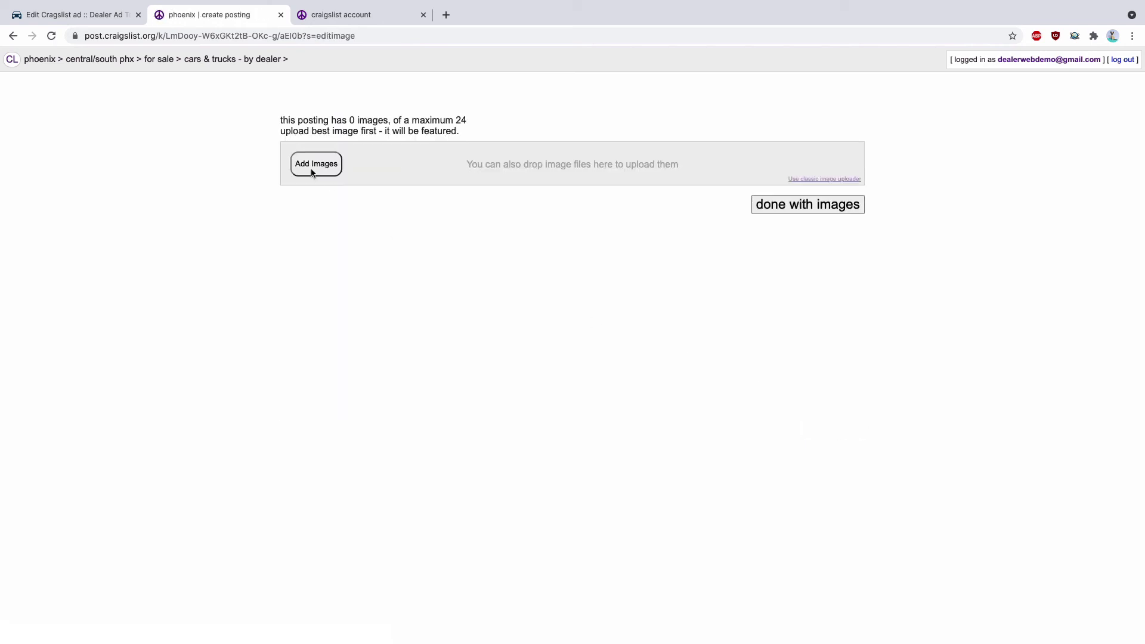
Upload all the photos from the 887766 folder, 887766_1.jpg through 887766_9.jpg, to the posting
click(314, 166)
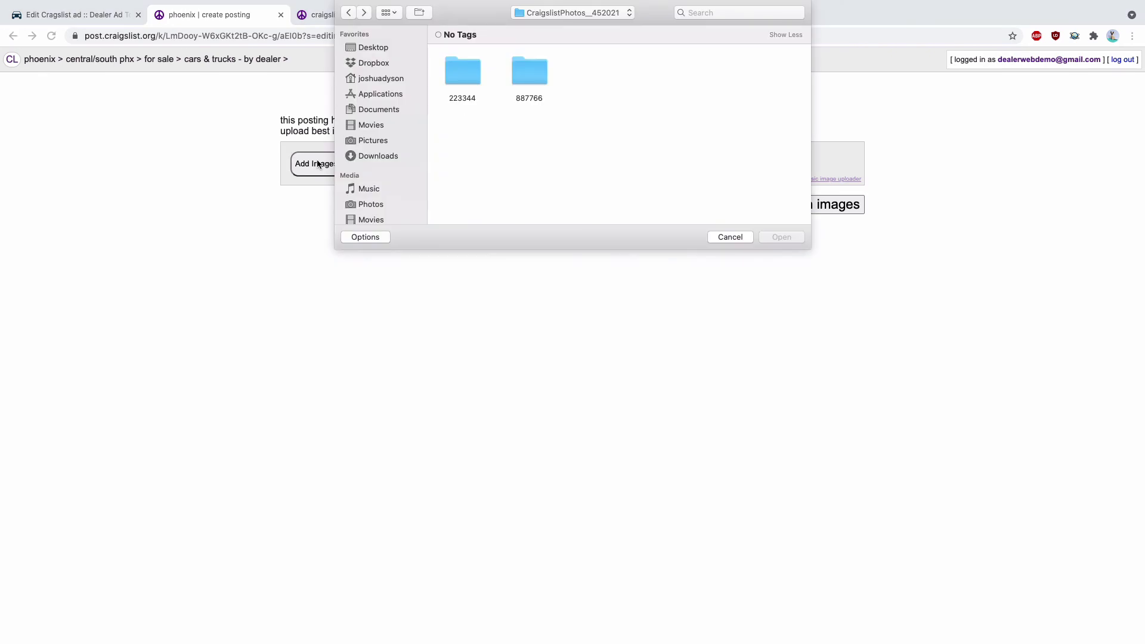
click(531, 74)
double_click(531, 72)
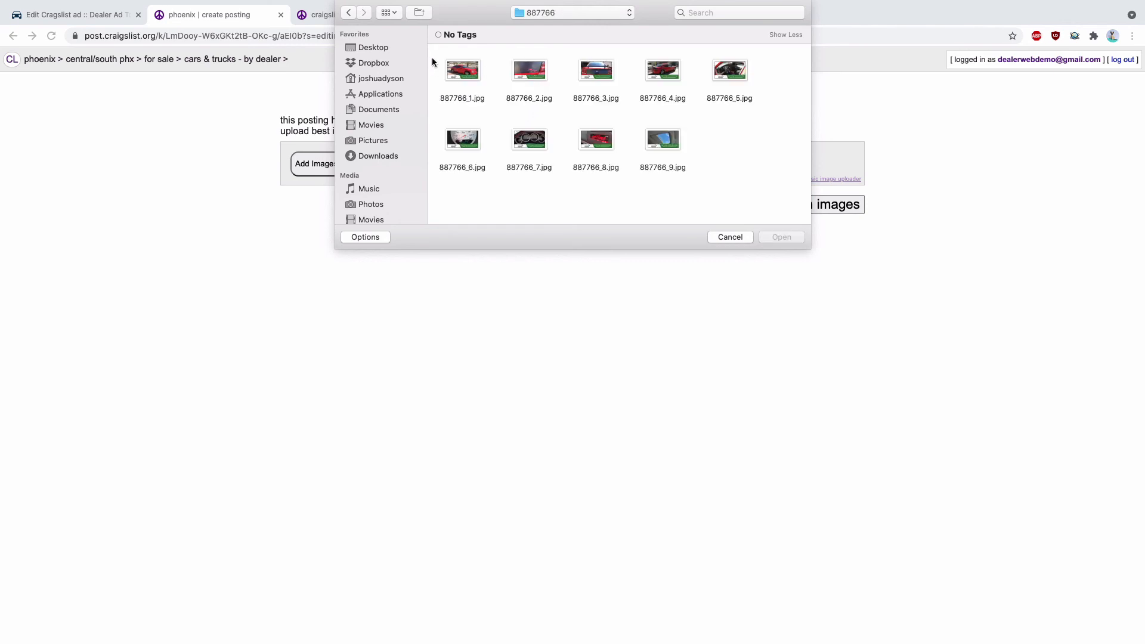
drag(431, 58, 740, 162)
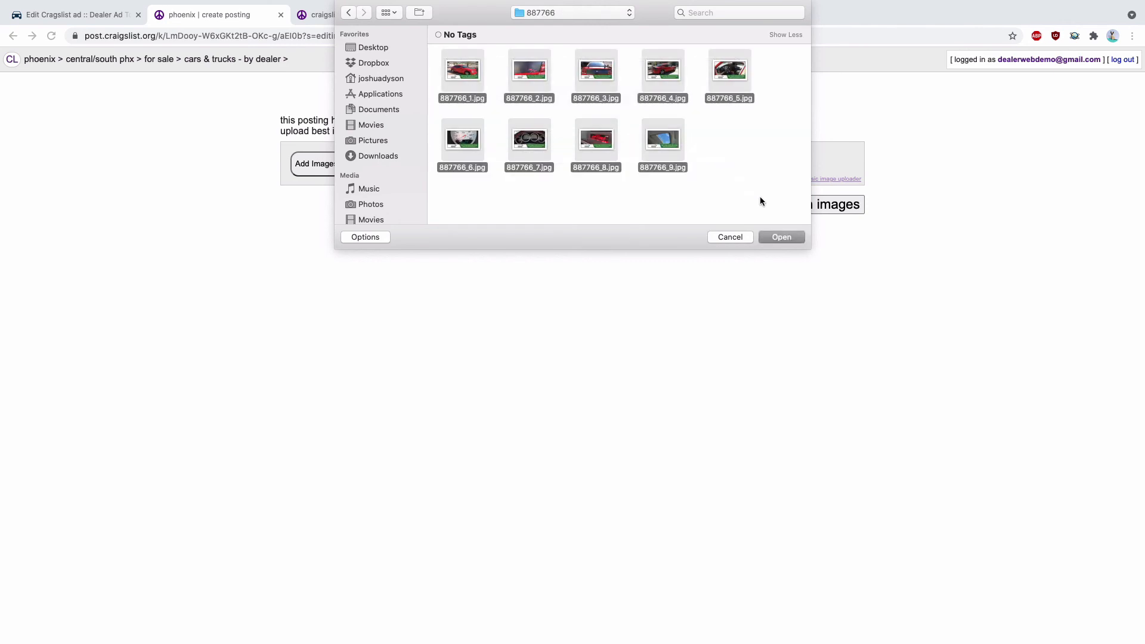
click(780, 237)
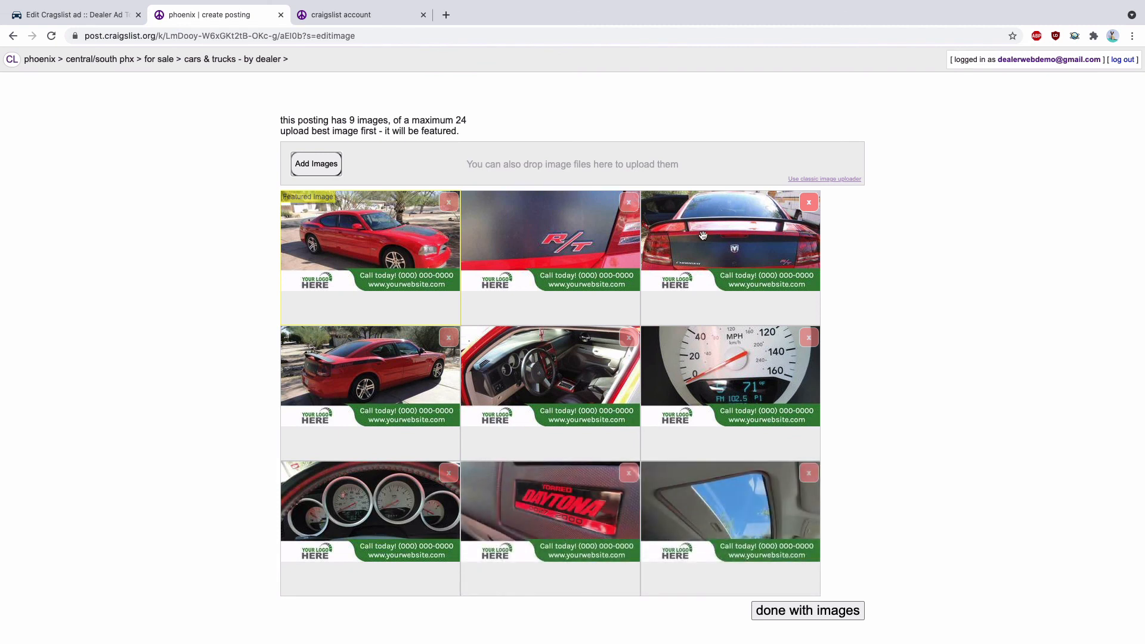
Try rearranging the R/T badge photo into the featured image position, and finish the posting's image stage
drag(544, 256, 334, 250)
drag(480, 255, 250, 251)
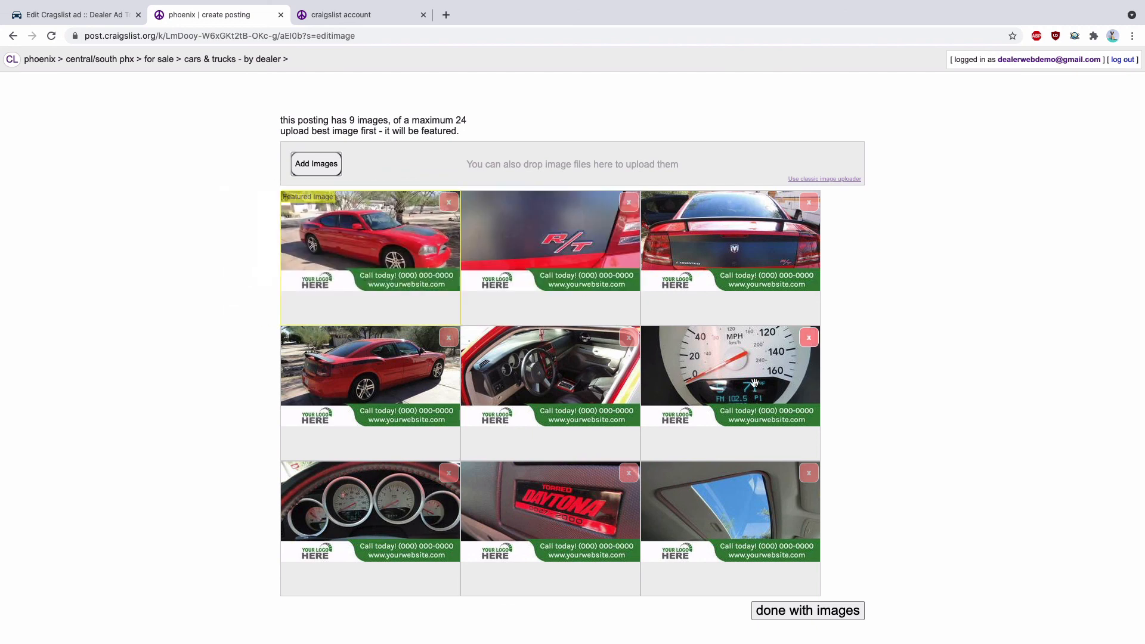
click(817, 611)
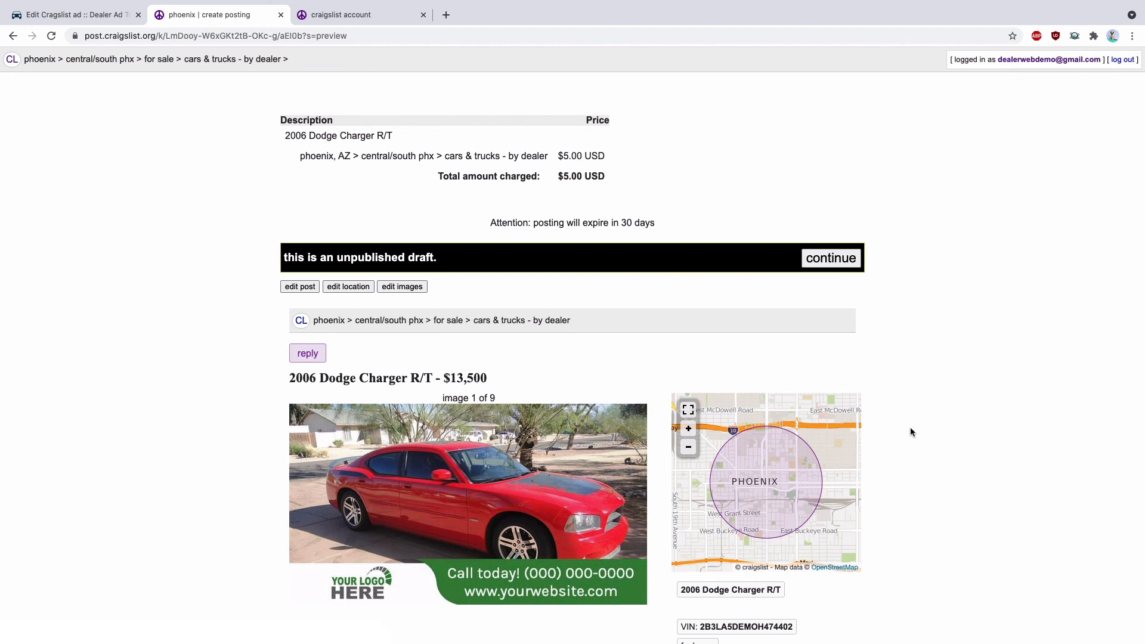
Review the 2006 Dodge Charger R/T draft through to its footer and publish the posting
scroll(911, 422, down, 3)
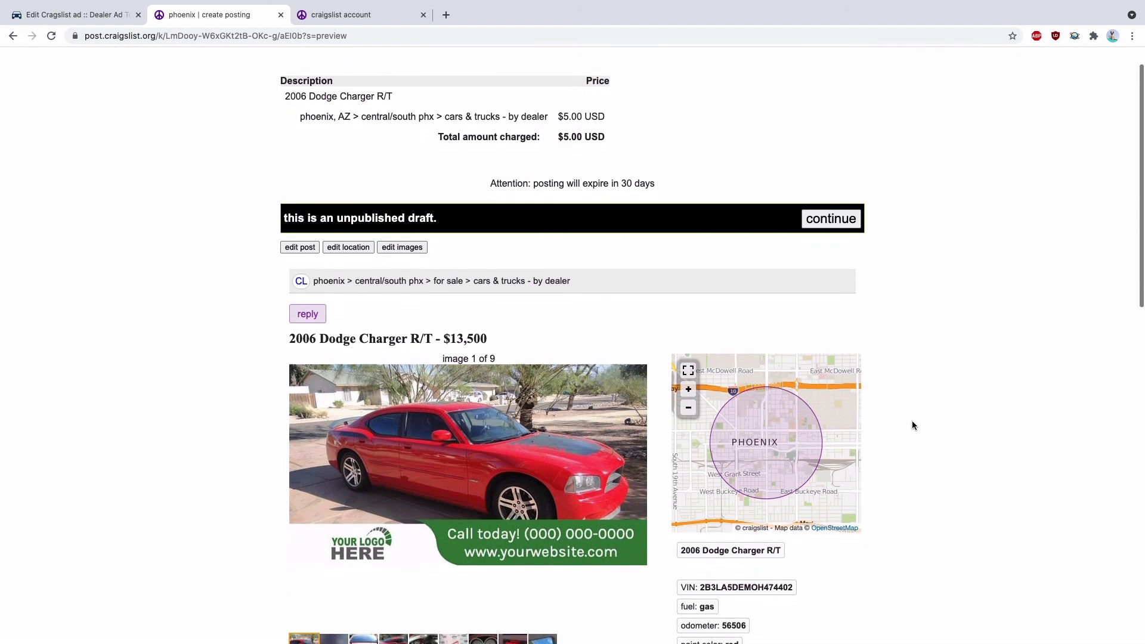
scroll(912, 425, down, 9)
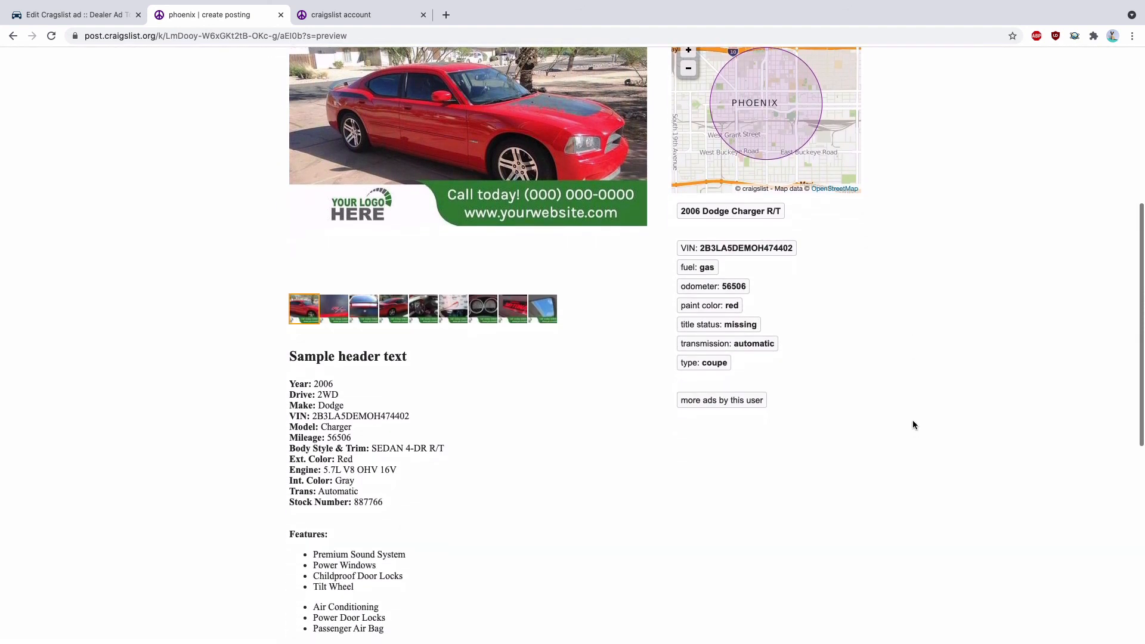
scroll(912, 424, down, 3)
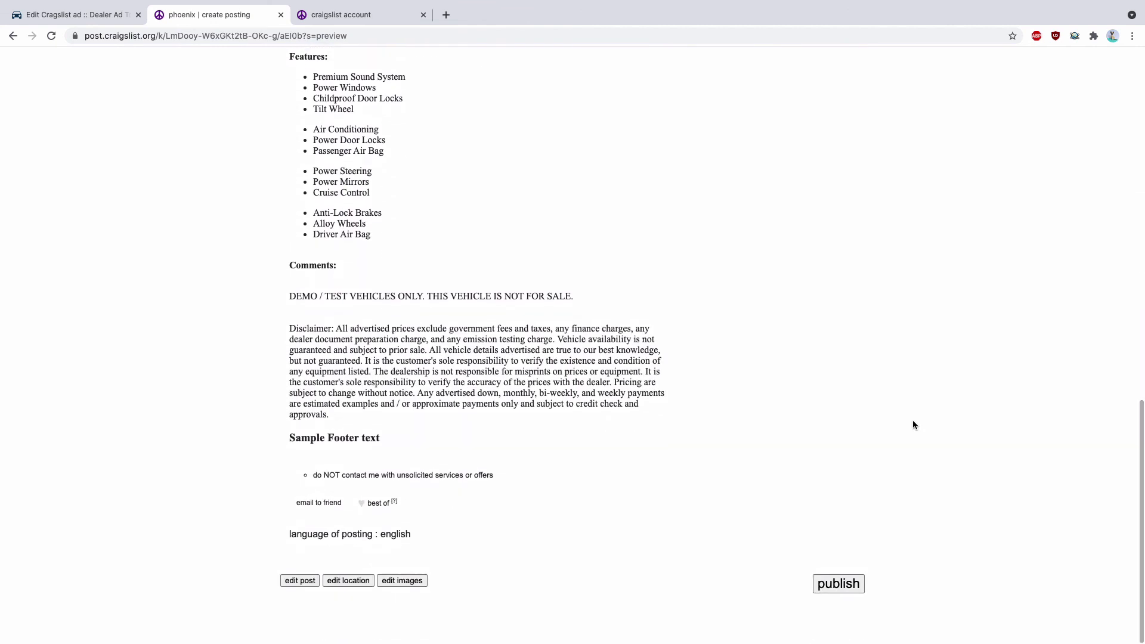
click(836, 584)
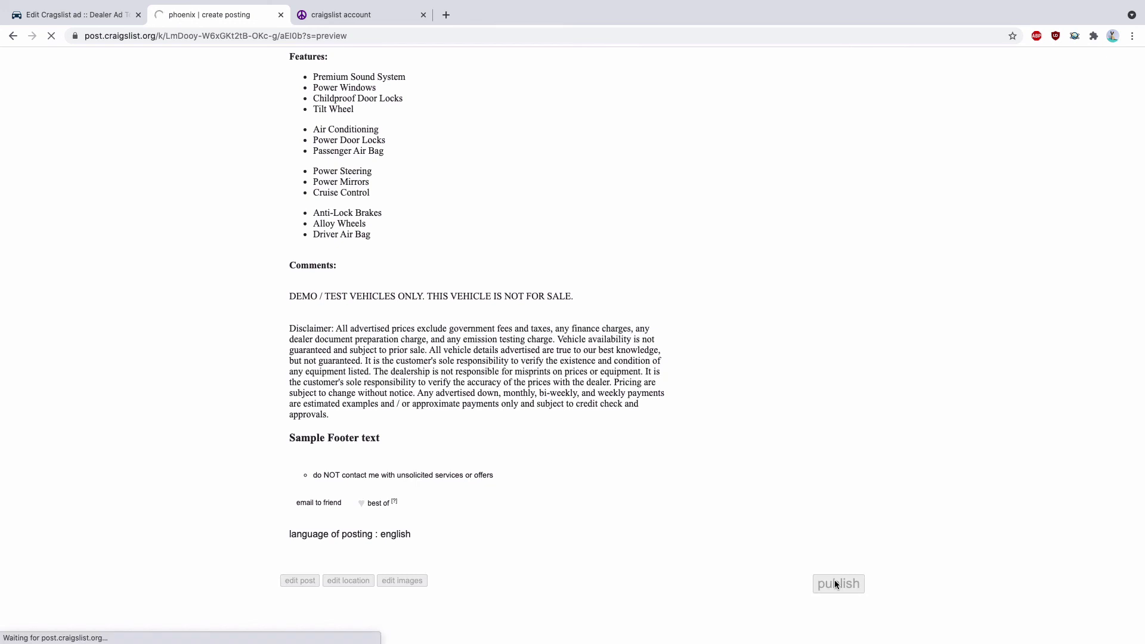